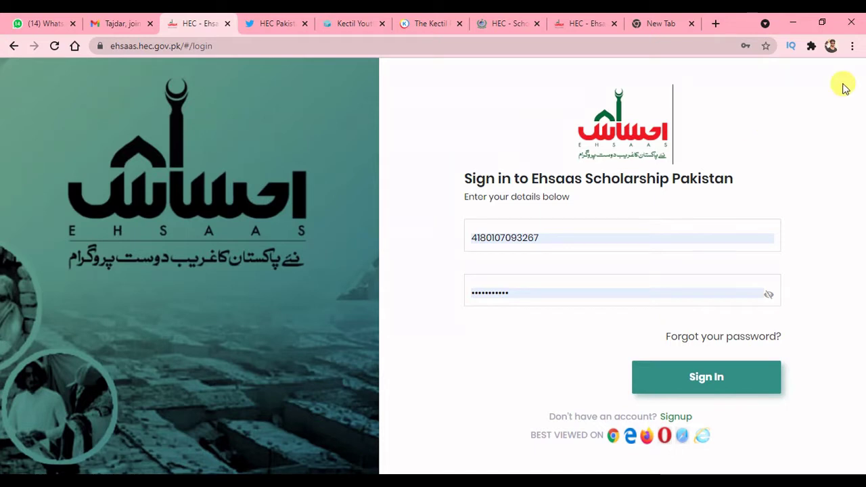
- Open the portal's new-account sign-up form and dismiss the registration notice
{"action": "left_click", "coordinate": [213, 45]}
{"action": "left_click_drag", "start_coordinate": [213, 46], "coordinate": [231, 61]}
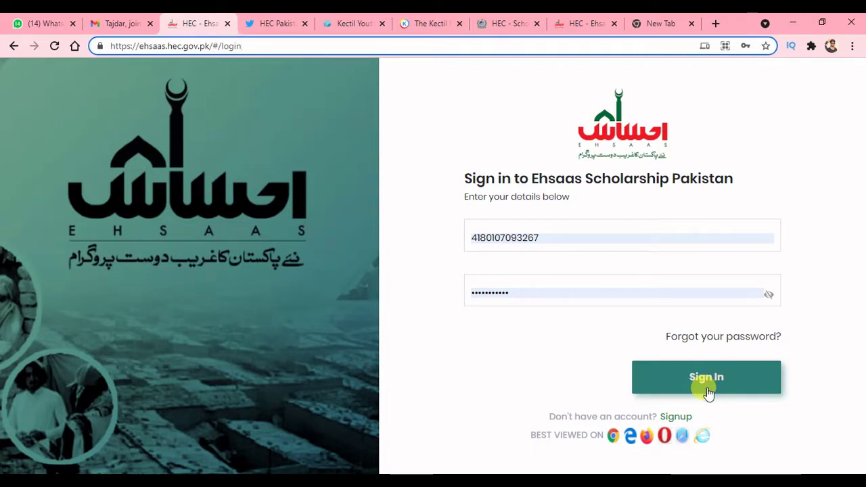
{"action": "left_click", "coordinate": [675, 416]}
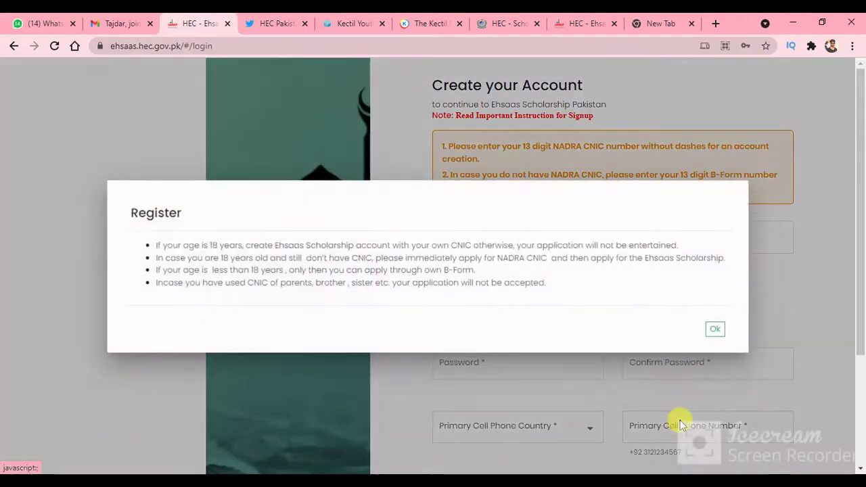
{"action": "left_click", "coordinate": [714, 330]}
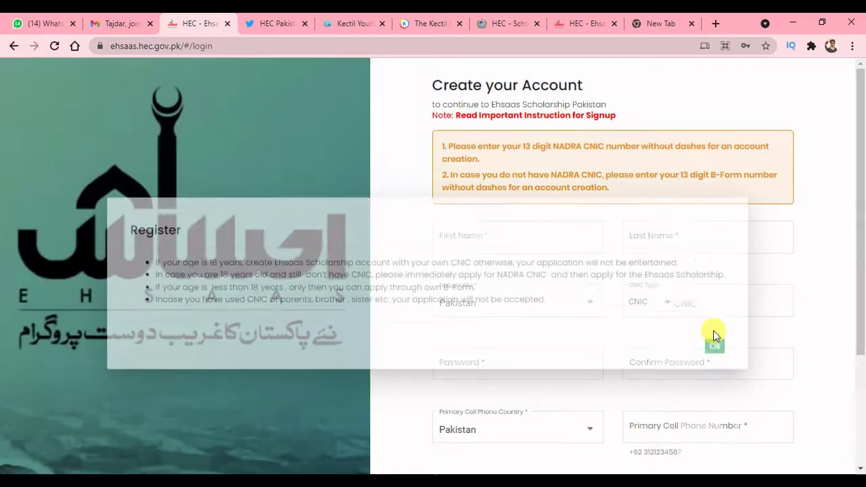
{"action": "left_click_drag", "start_coordinate": [860, 234], "coordinate": [859, 306]}
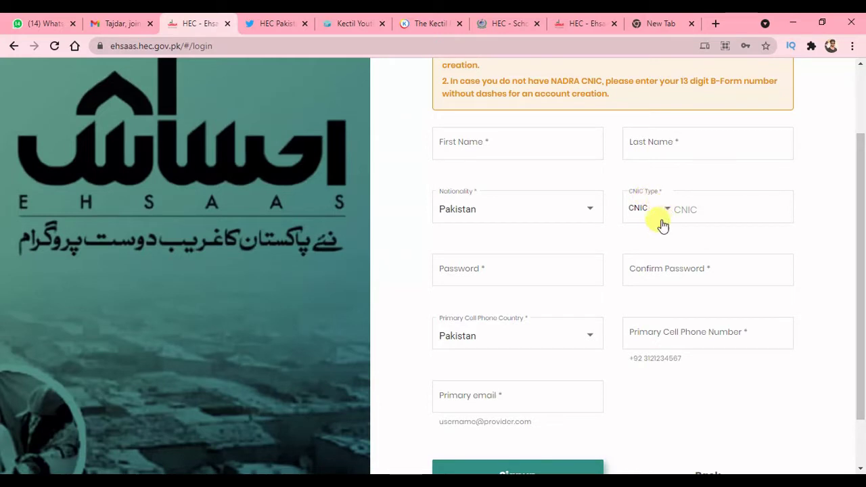
- Check the Password, Confirm Password and phone fields, then switch to the sign-in window
{"action": "left_click", "coordinate": [540, 269]}
{"action": "left_click", "coordinate": [633, 269]}
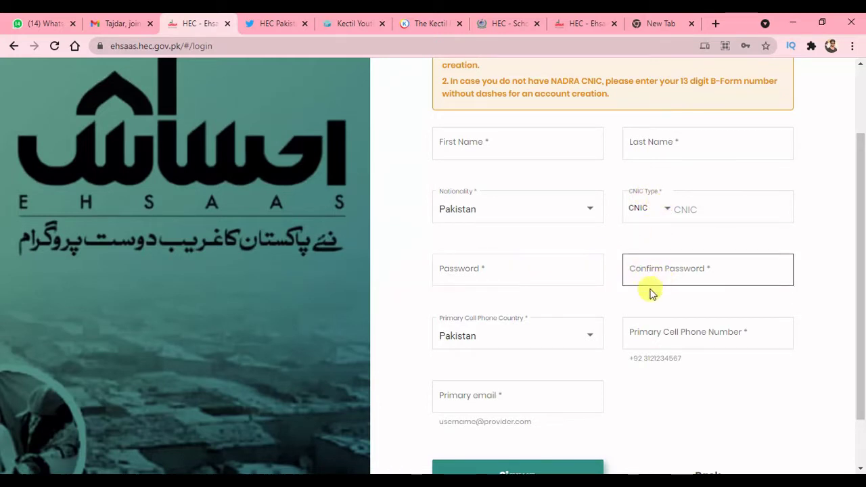
{"action": "left_click", "coordinate": [652, 326]}
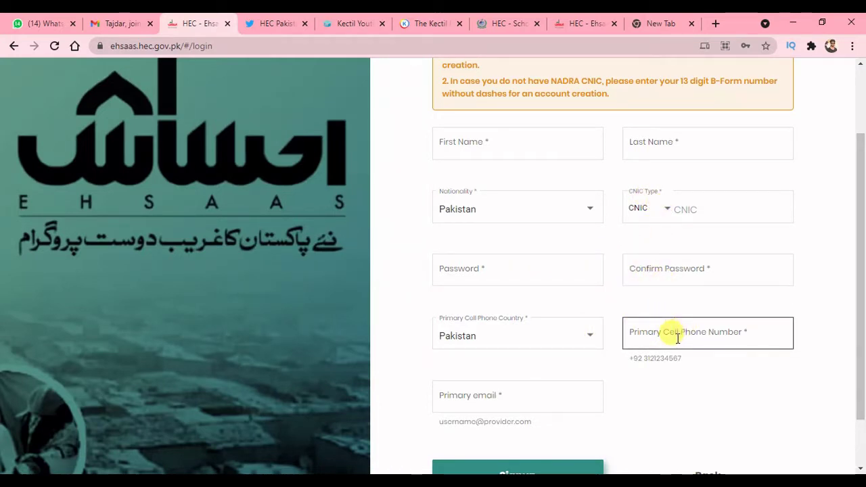
{"action": "left_click", "coordinate": [618, 315]}
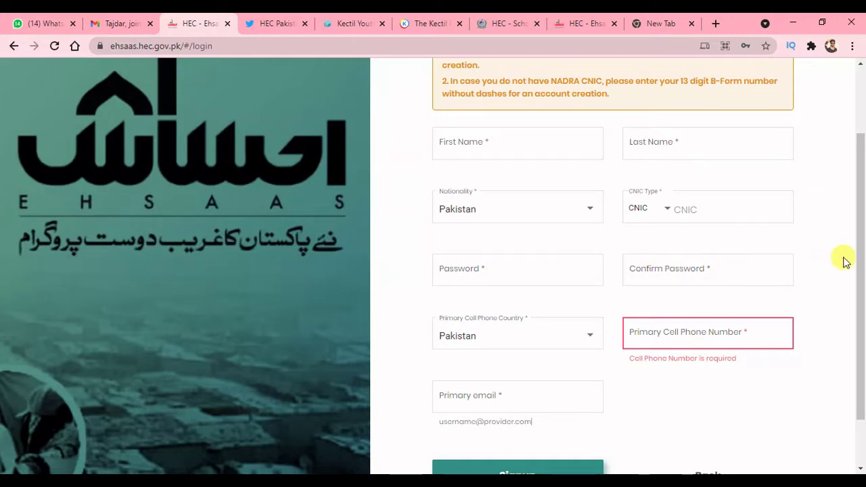
{"action": "left_click_drag", "start_coordinate": [860, 261], "coordinate": [860, 293]}
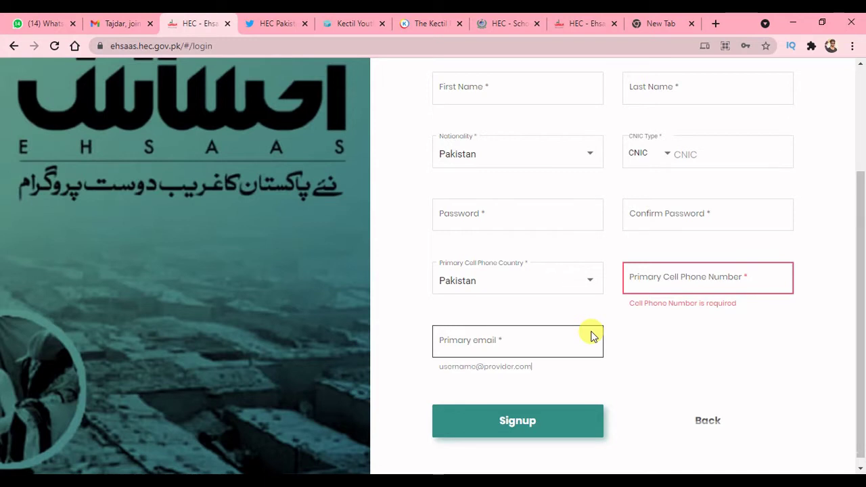
{"action": "mouse_move", "coordinate": [544, 481]}
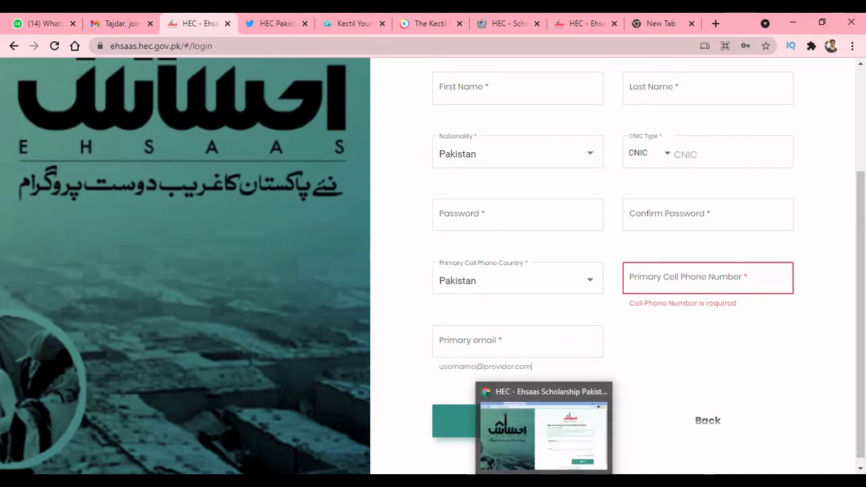
{"action": "left_click", "coordinate": [544, 433]}
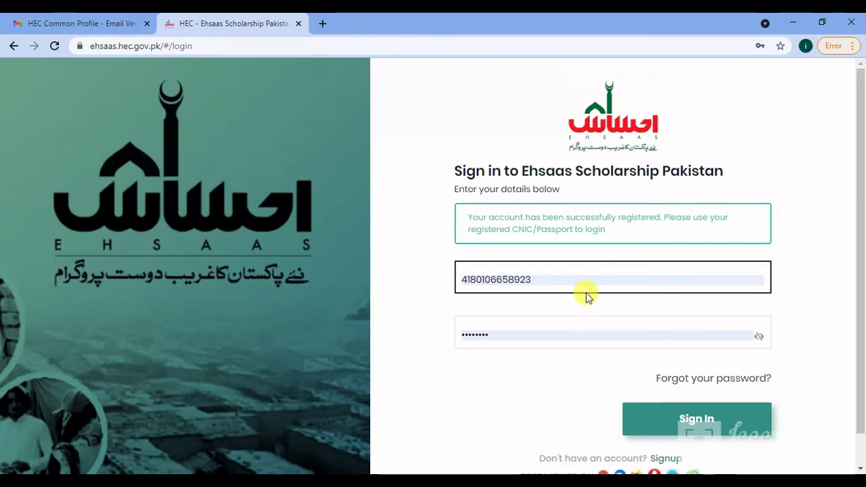
- Sign in to the registered account, dismiss the tour tip, and start a new Ehsaas application
{"action": "left_click", "coordinate": [660, 423]}
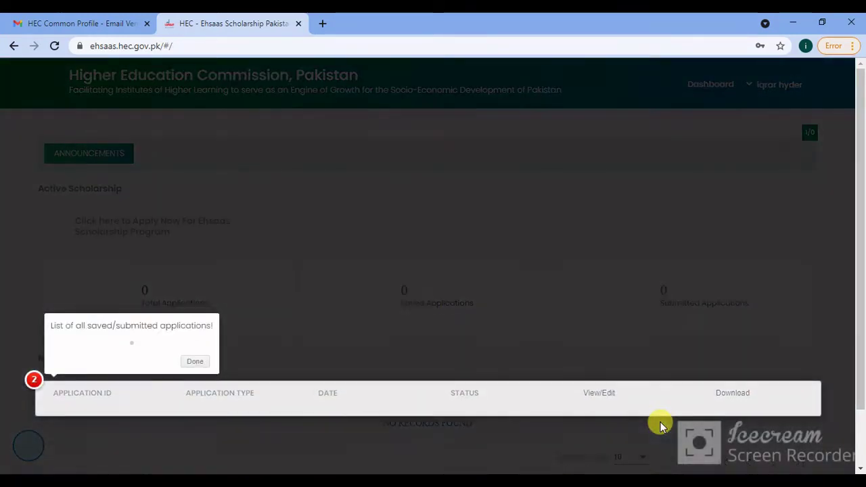
{"action": "left_click", "coordinate": [195, 361]}
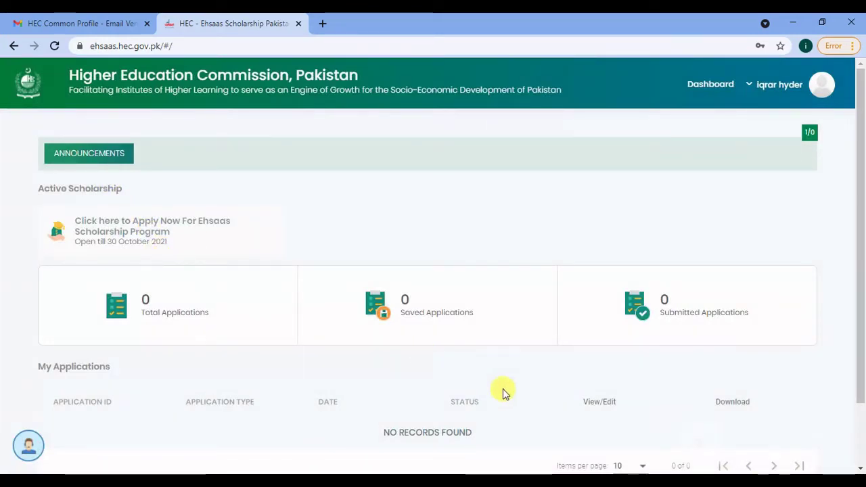
{"action": "left_click", "coordinate": [118, 223]}
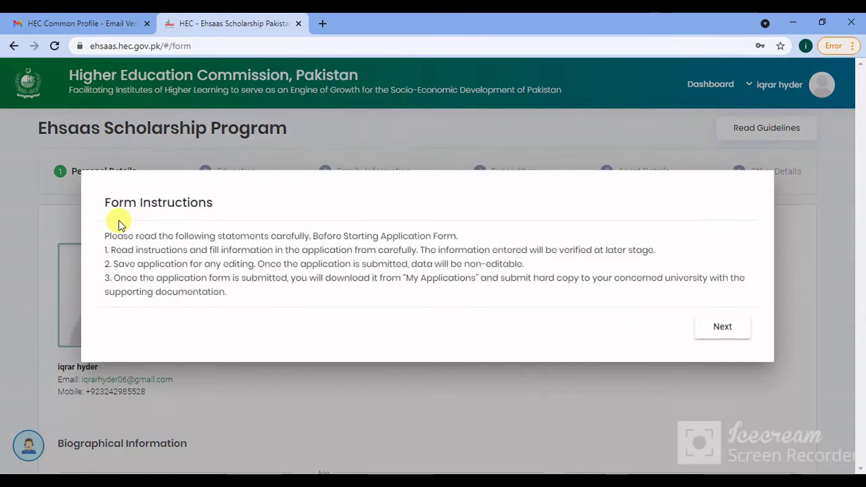
- Close the form instructions and upload the Desktop portrait image as the applicant photo
{"action": "left_click", "coordinate": [716, 327]}
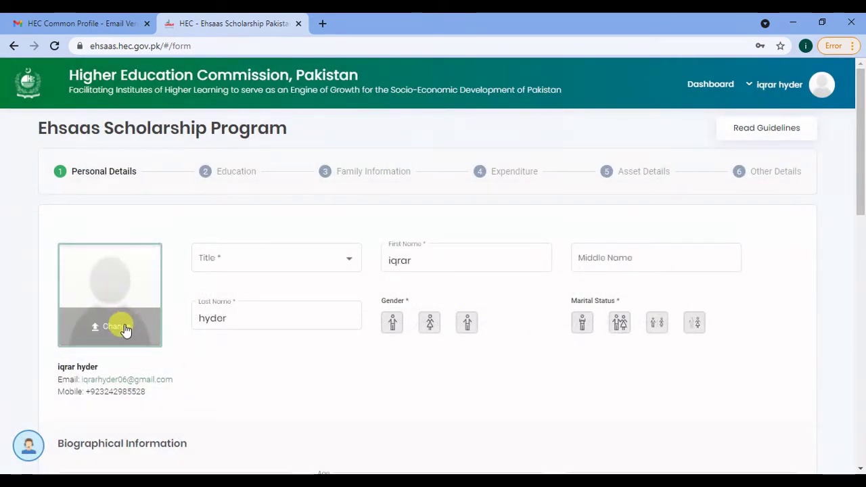
{"action": "left_click", "coordinate": [125, 325]}
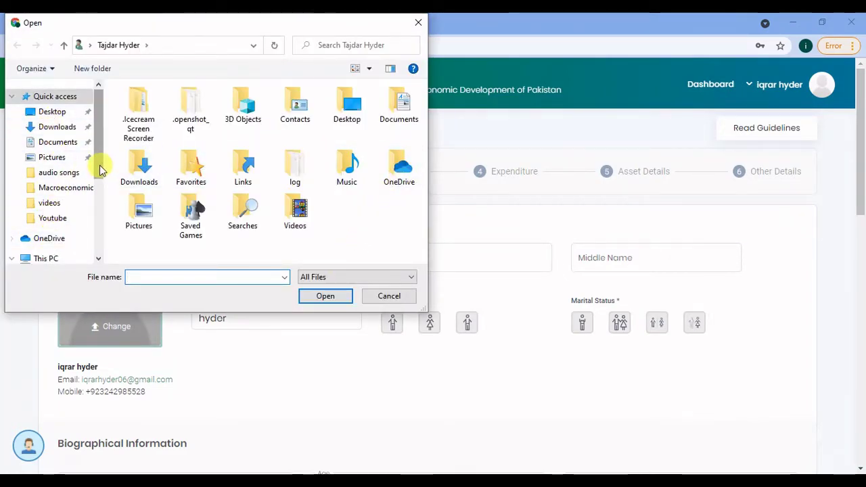
{"action": "mouse_move", "coordinate": [99, 168]}
{"action": "left_mouse_down"}
{"action": "mouse_move", "coordinate": [97, 219]}
{"action": "mouse_move", "coordinate": [97, 171]}
{"action": "left_mouse_up"}
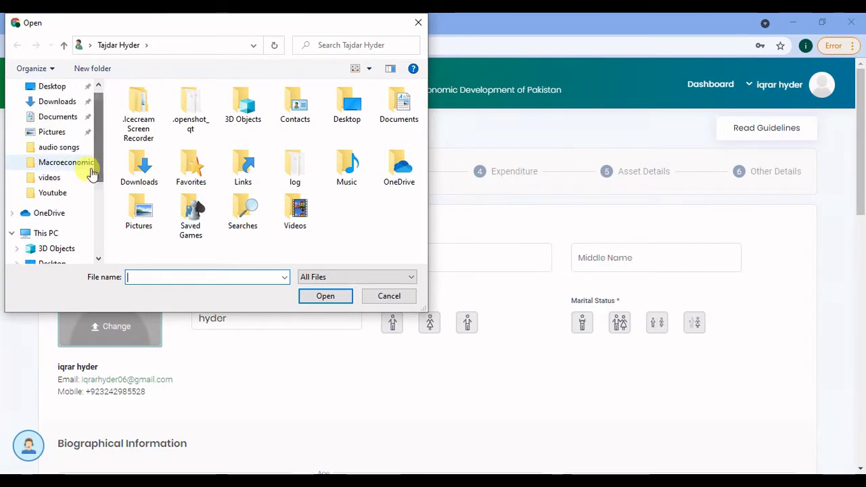
{"action": "left_click", "coordinate": [58, 90]}
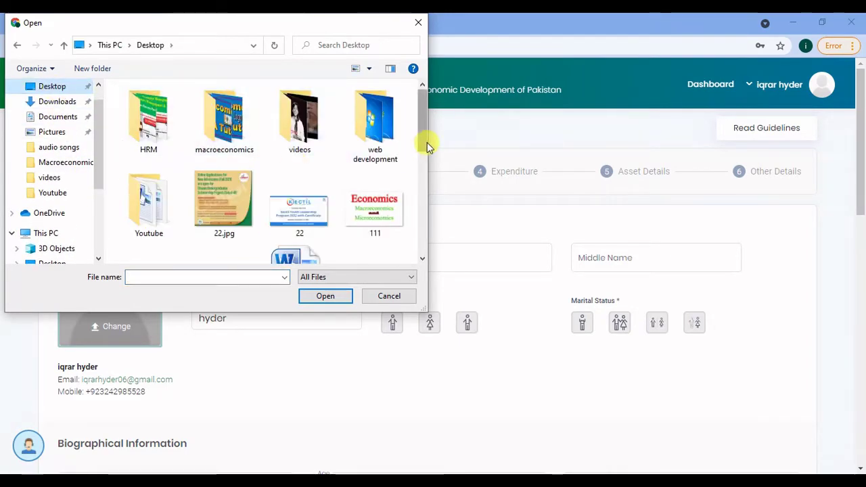
{"action": "left_click_drag", "start_coordinate": [421, 142], "coordinate": [412, 238]}
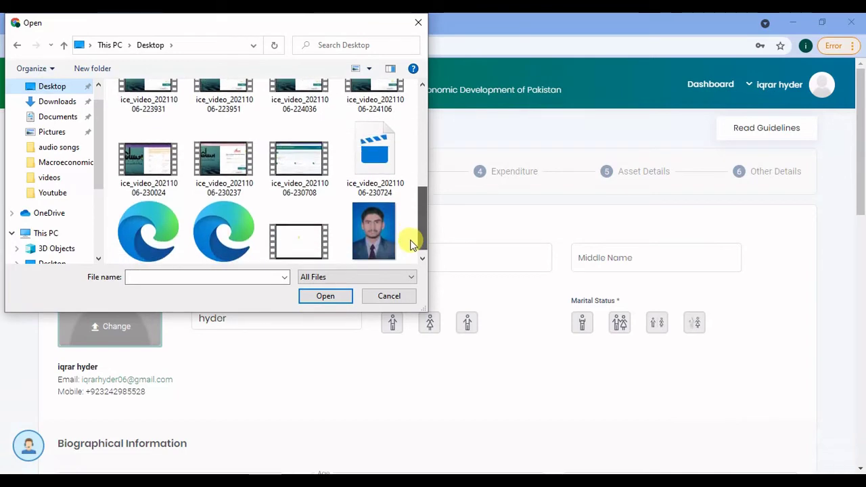
{"action": "left_click", "coordinate": [368, 241]}
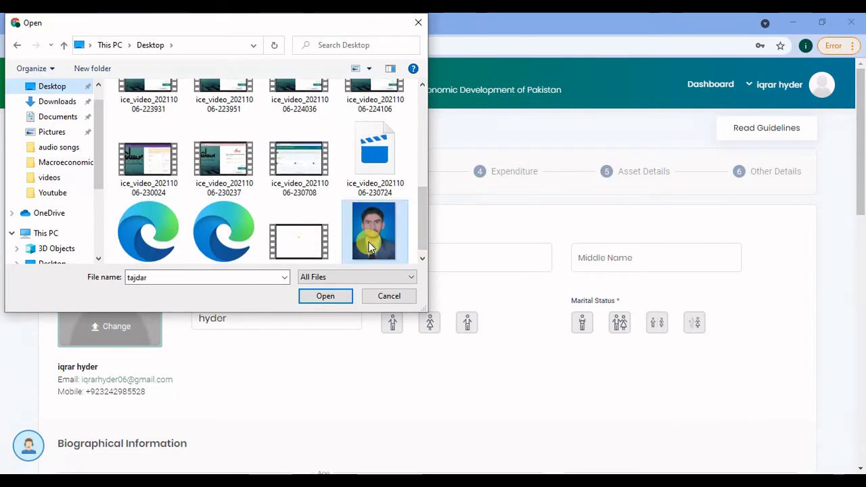
{"action": "left_click", "coordinate": [323, 297]}
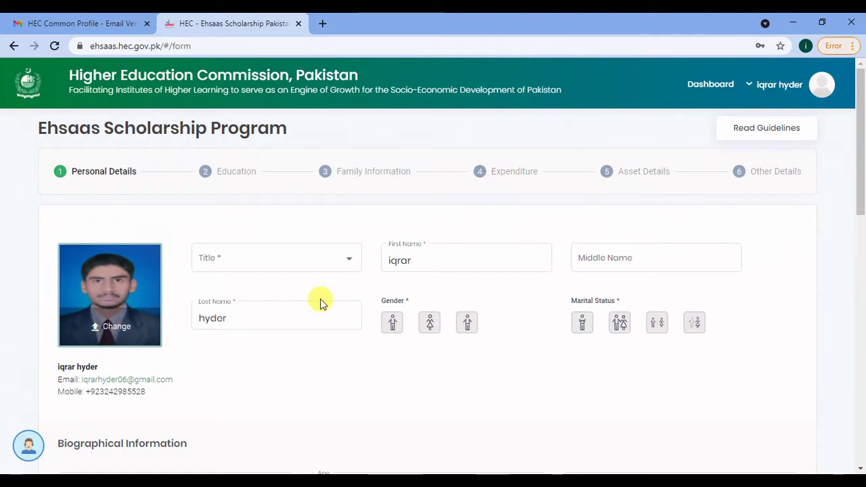
- Set the title to Mr. and clear the mistaken Middle Name entry
{"action": "left_click", "coordinate": [277, 268]}
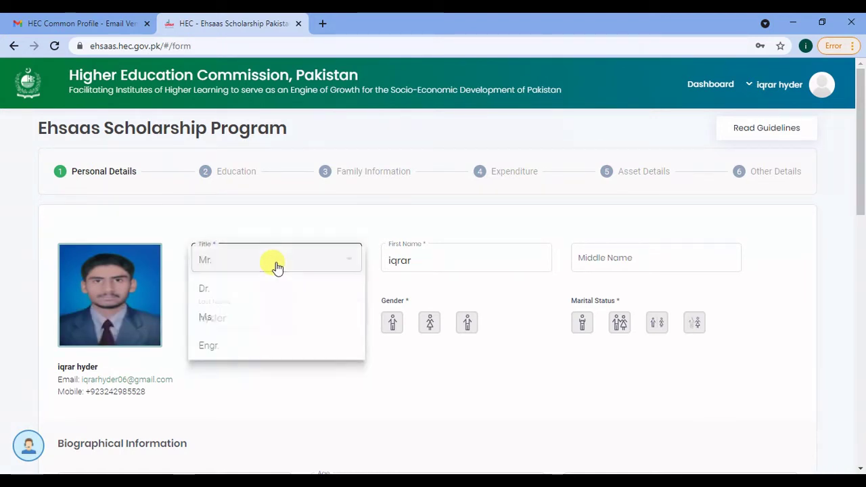
{"action": "left_click", "coordinate": [273, 266]}
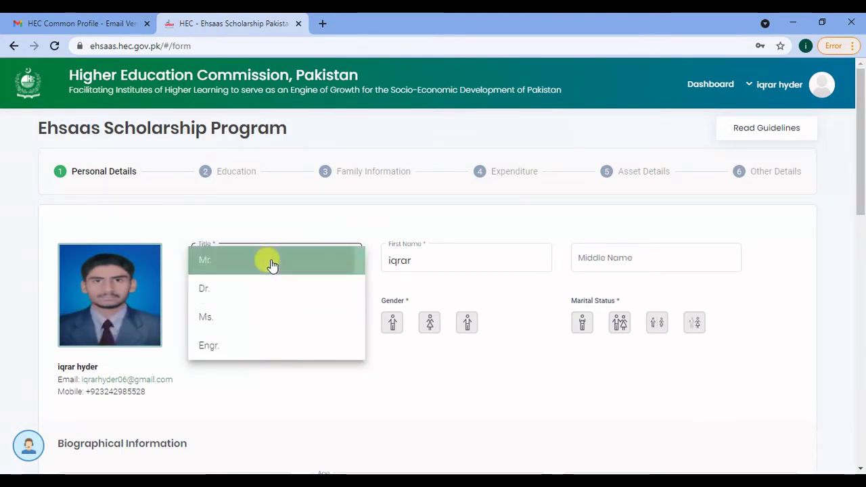
{"action": "left_click", "coordinate": [430, 264]}
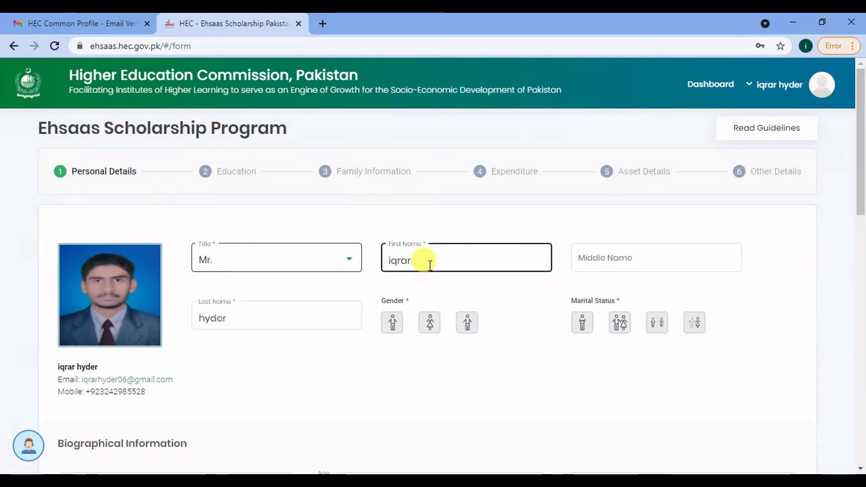
{"action": "left_click", "coordinate": [574, 258]}
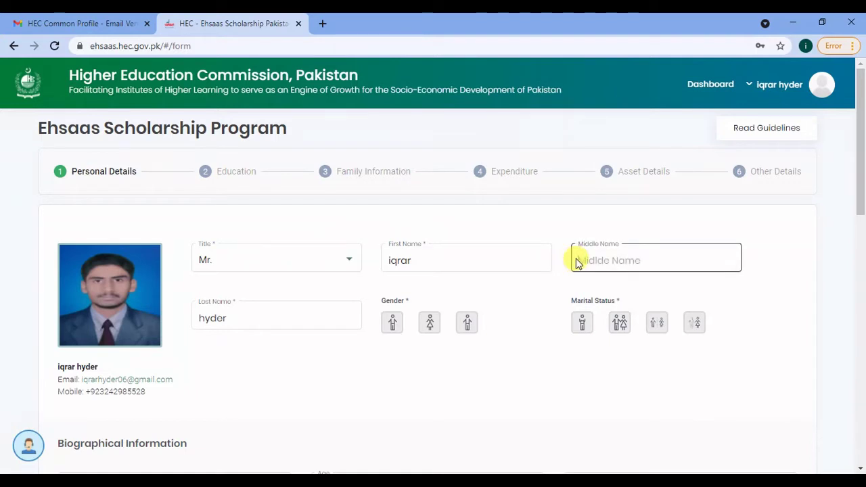
{"action": "type", "text": "hyder"}
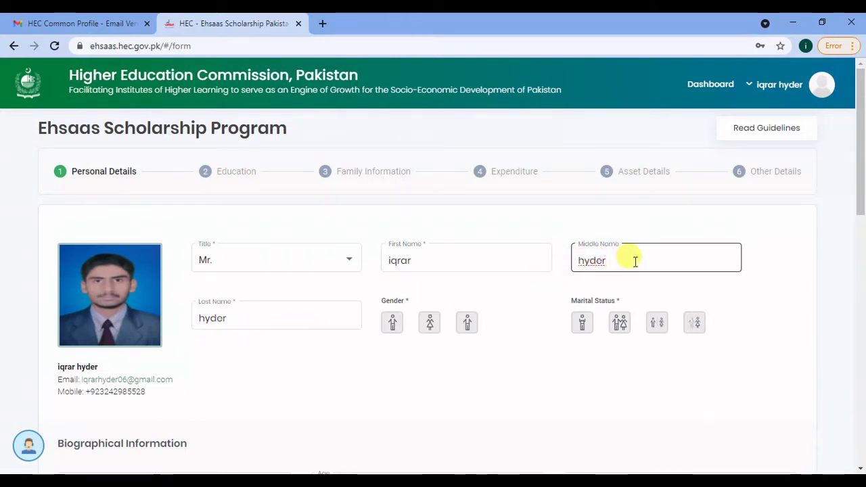
{"action": "left_click_drag", "start_coordinate": [623, 261], "coordinate": [575, 255]}
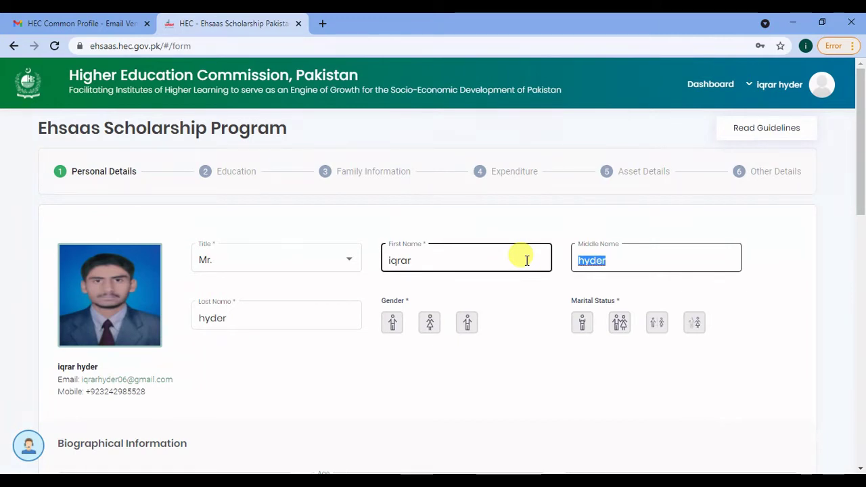
{"action": "key", "text": "BackSpace"}
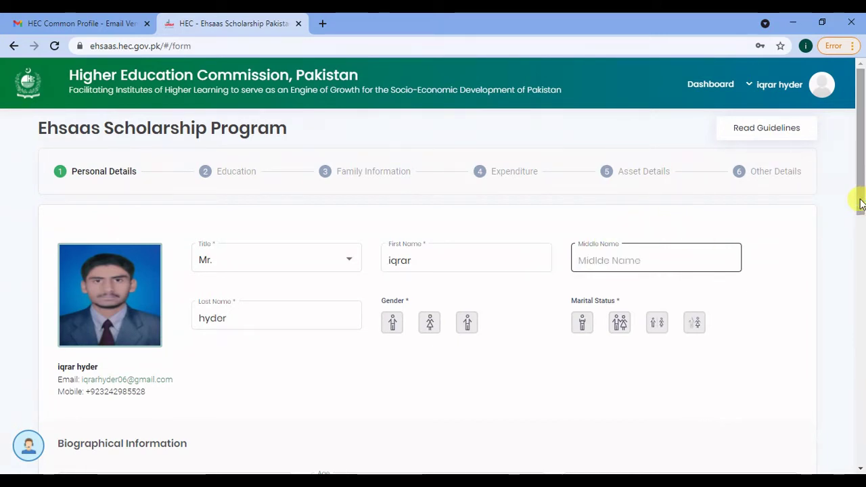
- Choose Male as gender and Single as marital status
{"action": "left_click_drag", "start_coordinate": [860, 199], "coordinate": [860, 232]}
{"action": "left_click", "coordinate": [504, 174]}
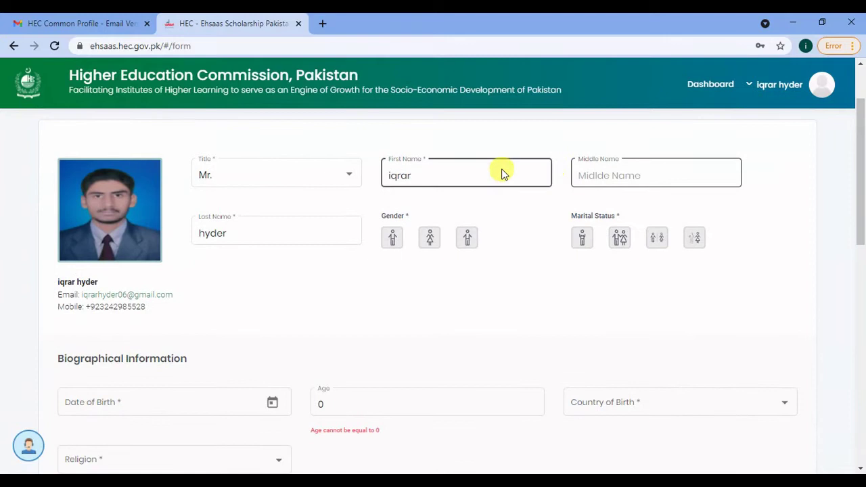
{"action": "left_click", "coordinate": [397, 243]}
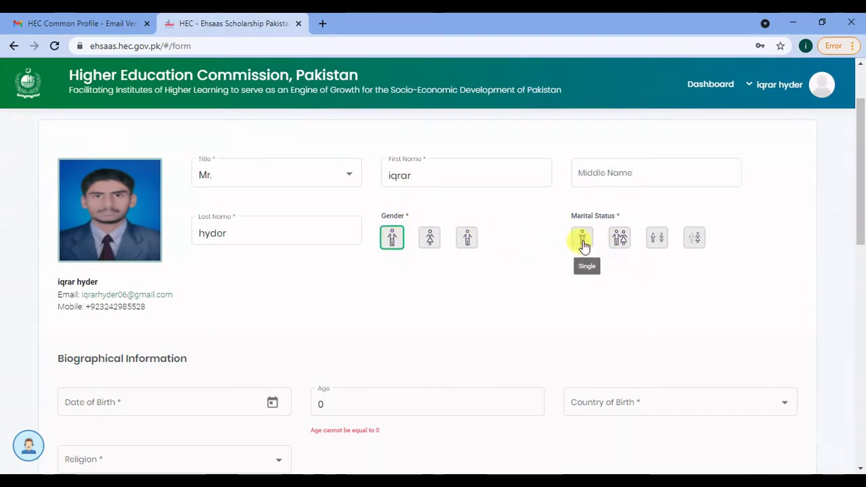
{"action": "left_click", "coordinate": [582, 241]}
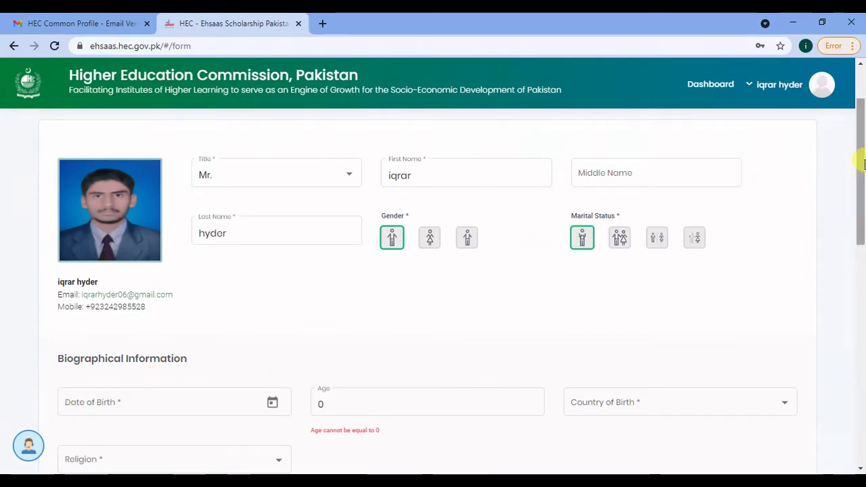
{"action": "mouse_move", "coordinate": [863, 194]}
{"action": "left_mouse_down"}
{"action": "mouse_move", "coordinate": [864, 216]}
{"action": "mouse_move", "coordinate": [861, 195]}
{"action": "left_mouse_up"}
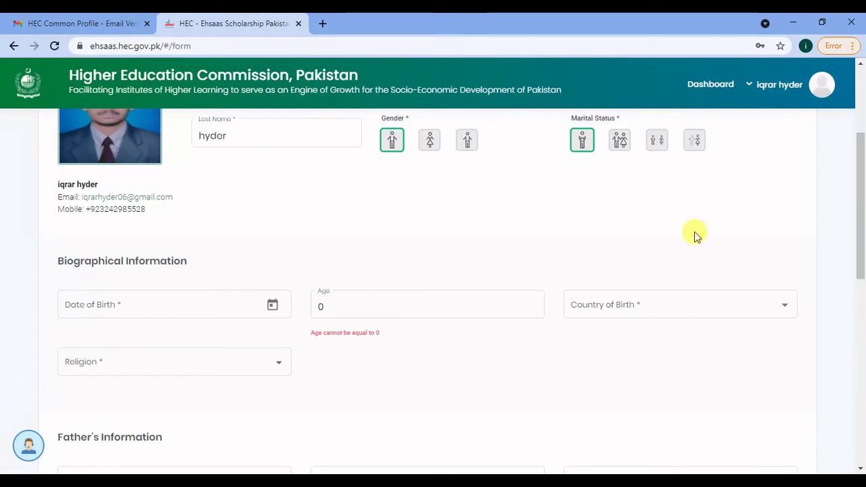
- Set the date of birth to 16 January 2001 using the calendar
{"action": "left_click", "coordinate": [273, 305]}
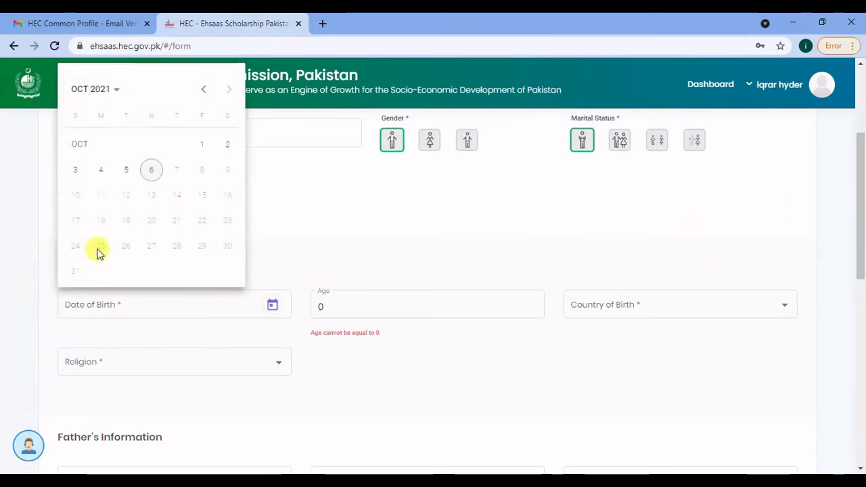
{"action": "left_click", "coordinate": [99, 98]}
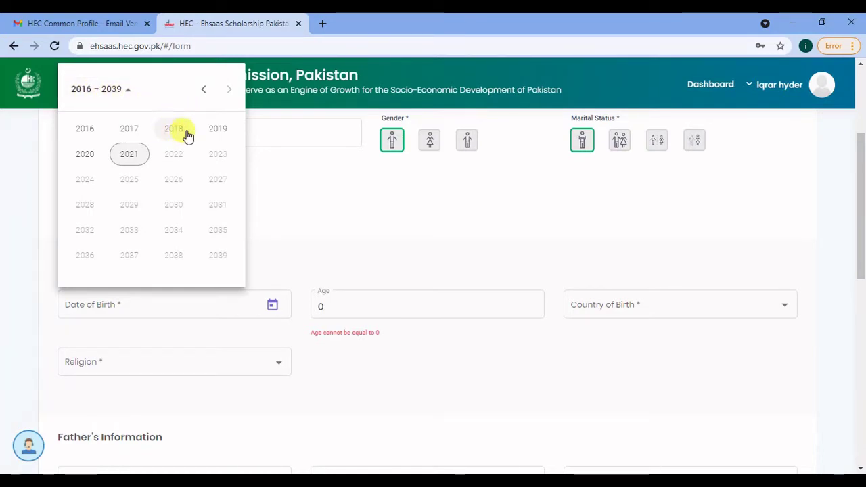
{"action": "left_click", "coordinate": [203, 91]}
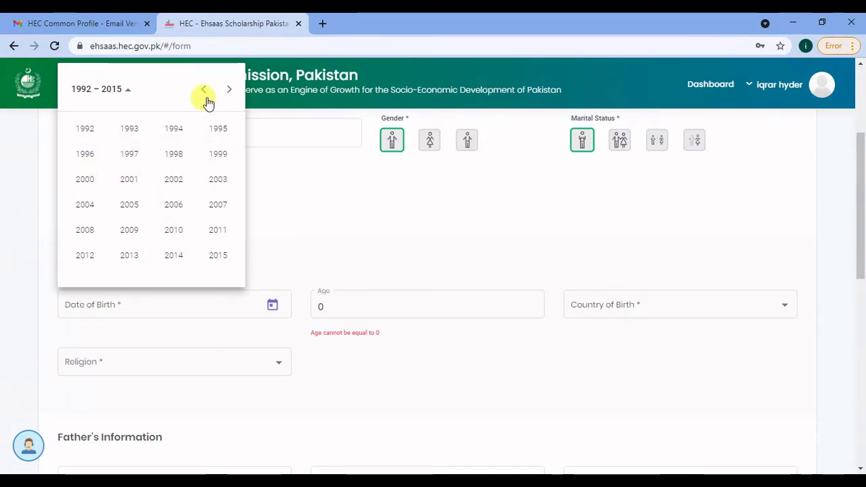
{"action": "left_click", "coordinate": [132, 182]}
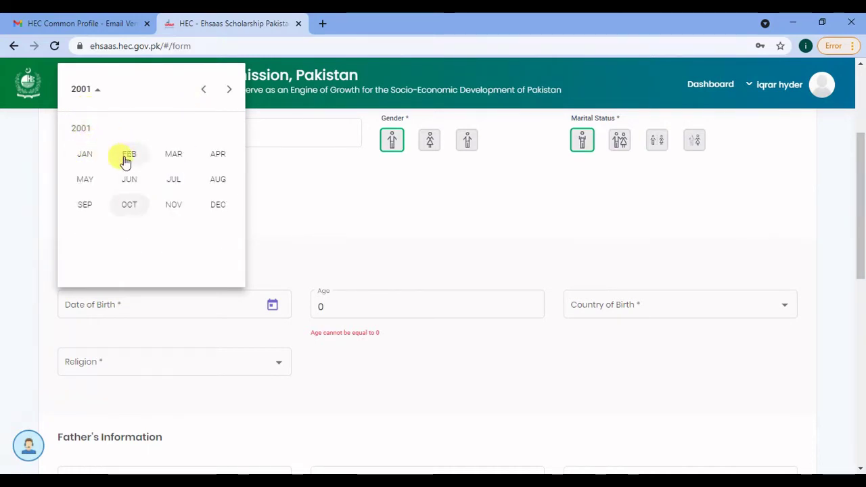
{"action": "left_click", "coordinate": [78, 148]}
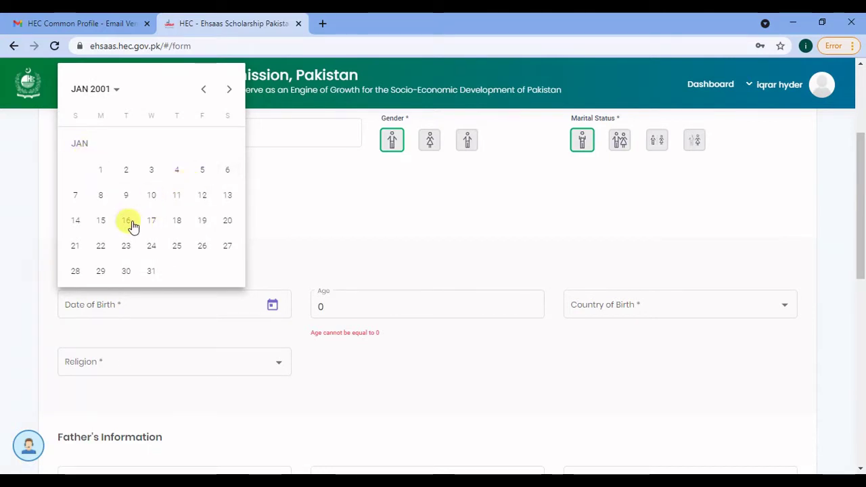
{"action": "left_click", "coordinate": [131, 225]}
{"action": "left_click", "coordinate": [336, 305]}
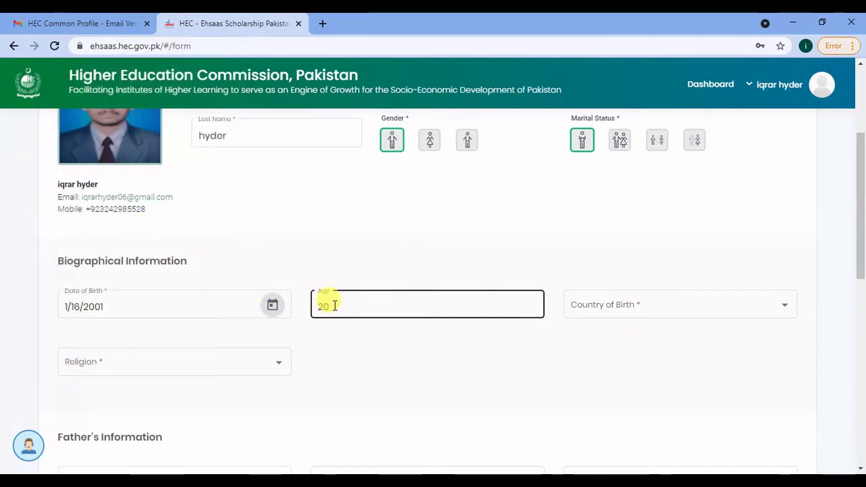
- Set country of birth to Pakistan and religion to Islam
{"action": "left_click", "coordinate": [595, 316]}
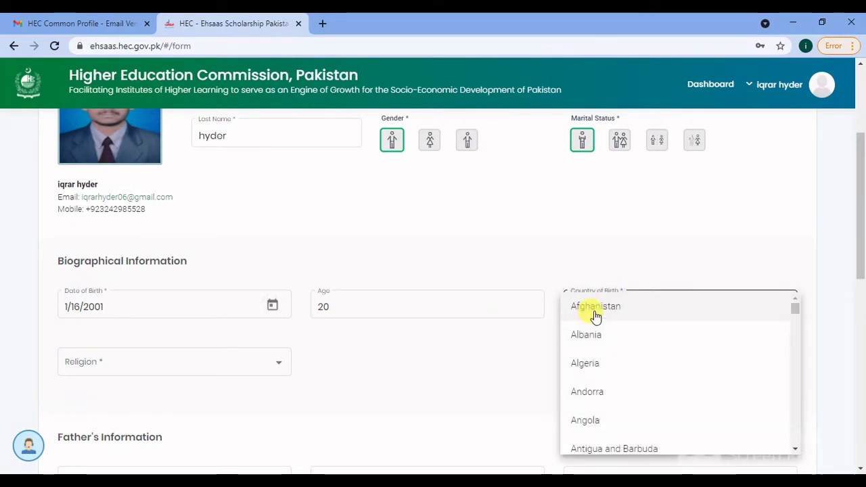
{"action": "key", "text": "p"}
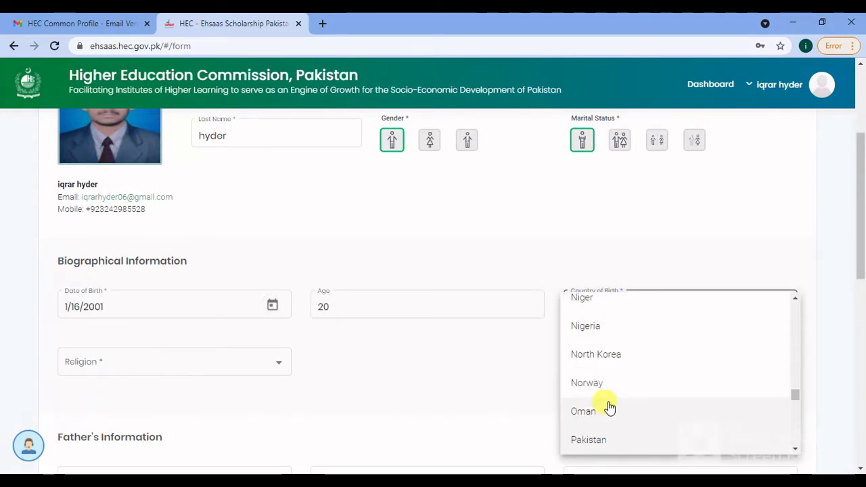
{"action": "left_click", "coordinate": [643, 440]}
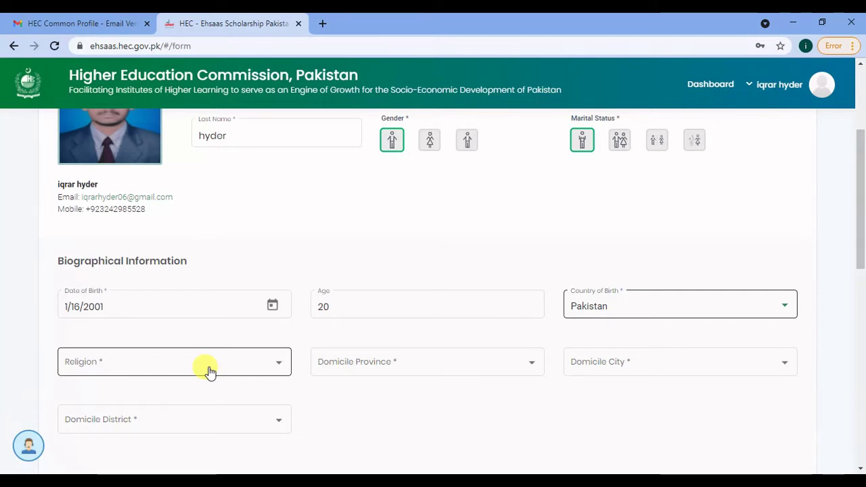
{"action": "left_click", "coordinate": [209, 370]}
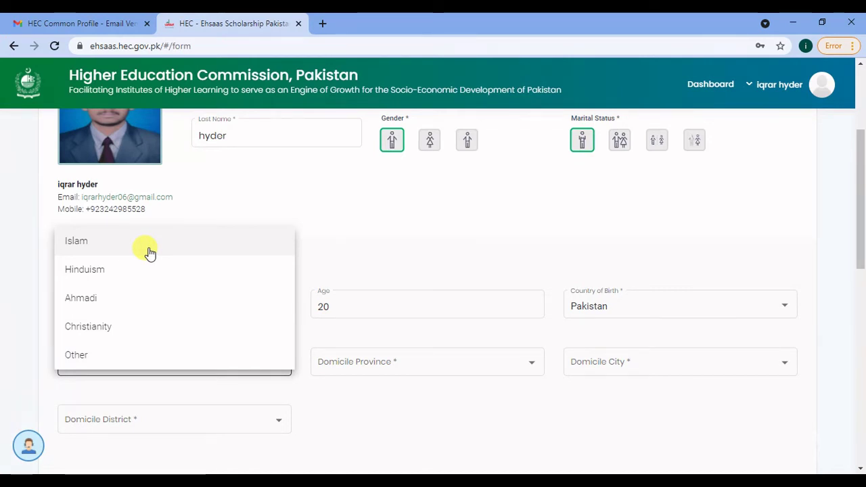
{"action": "left_click", "coordinate": [147, 251]}
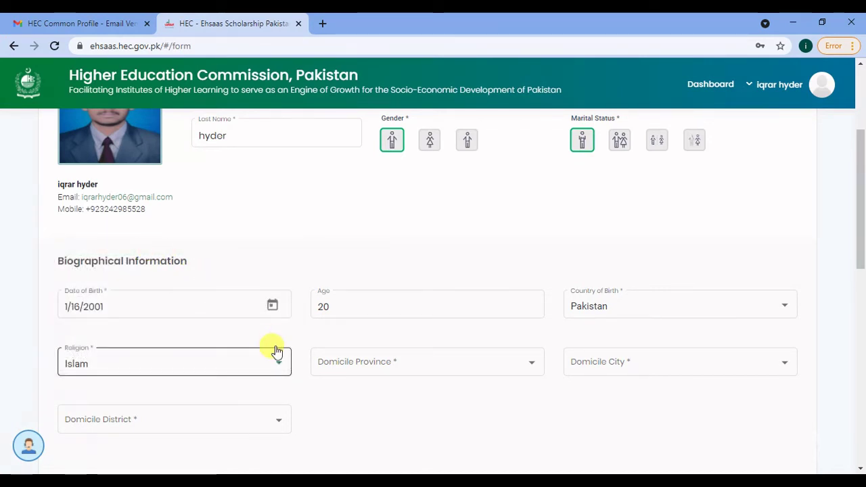
- Set domicile province to Sindh Rural and domicile city to Matiari
{"action": "left_click", "coordinate": [345, 368]}
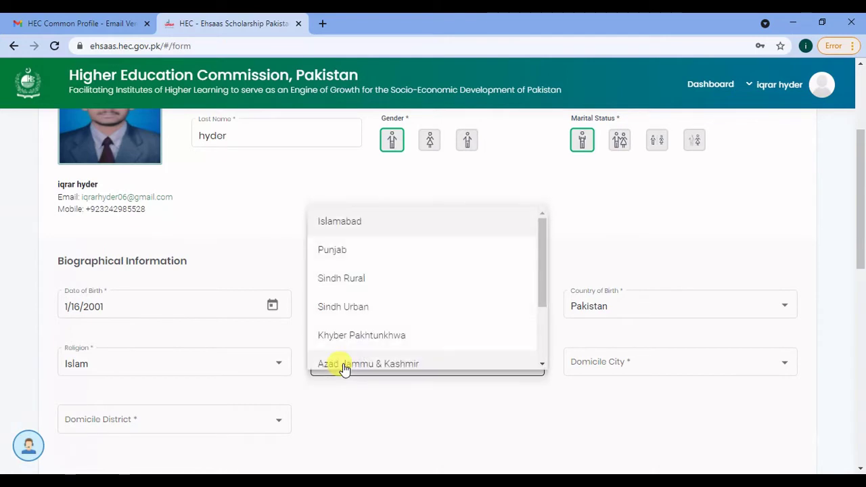
{"action": "left_click", "coordinate": [346, 285]}
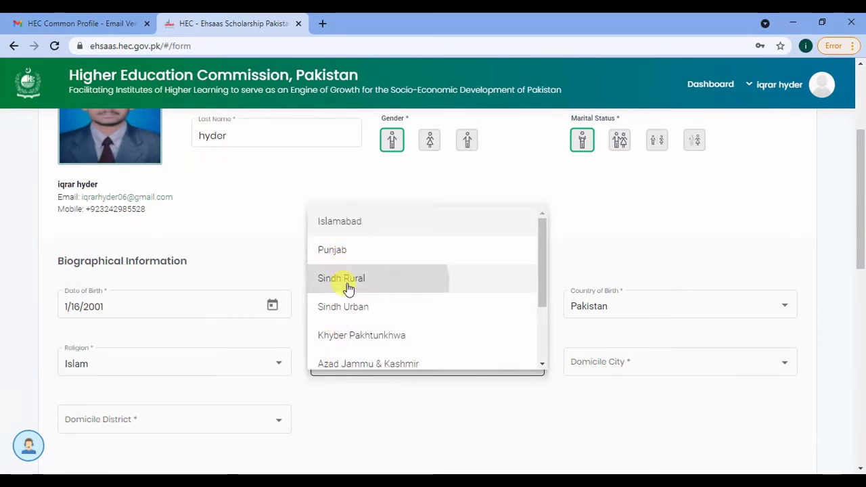
{"action": "left_click", "coordinate": [618, 376]}
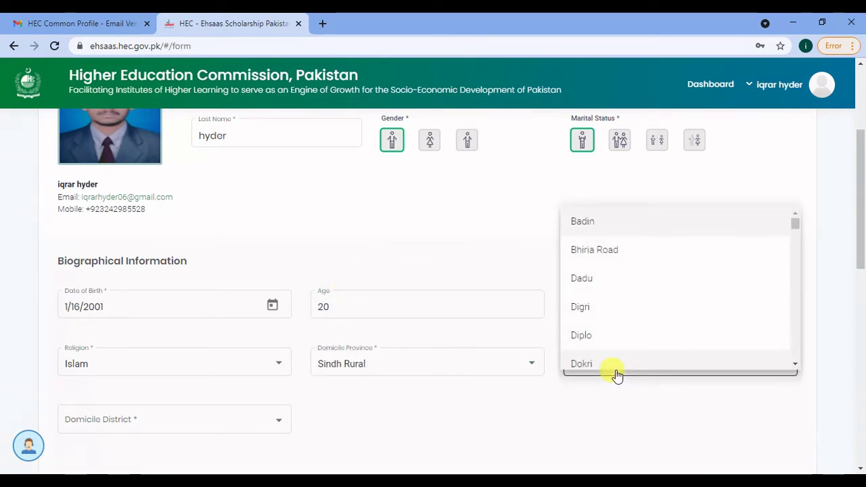
{"action": "scroll", "coordinate": [617, 366], "scroll_direction": "down", "scroll_amount": 5}
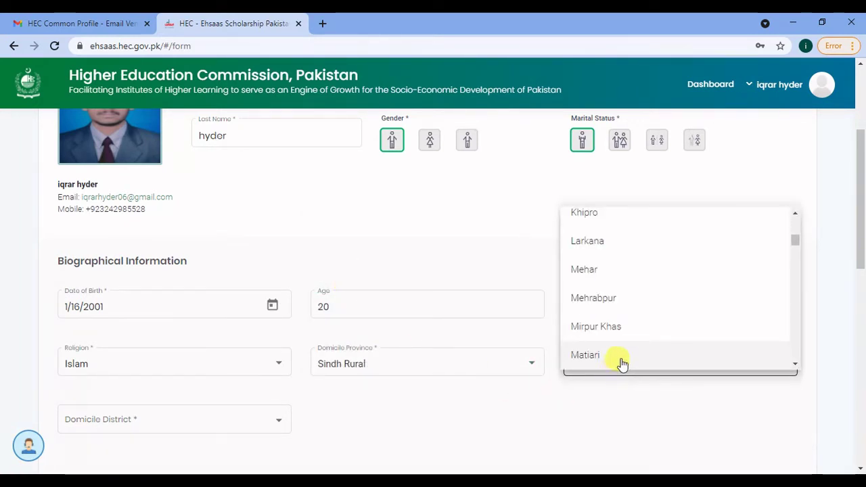
{"action": "left_click", "coordinate": [622, 359]}
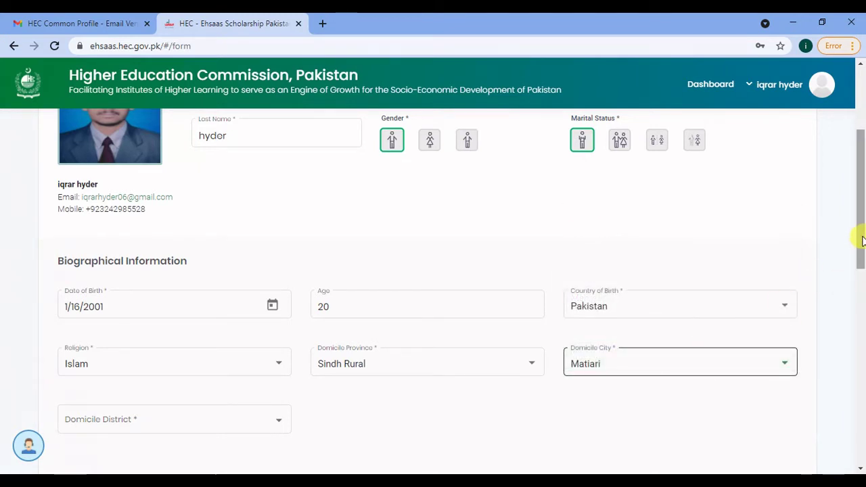
{"action": "left_click_drag", "start_coordinate": [862, 241], "coordinate": [860, 298]}
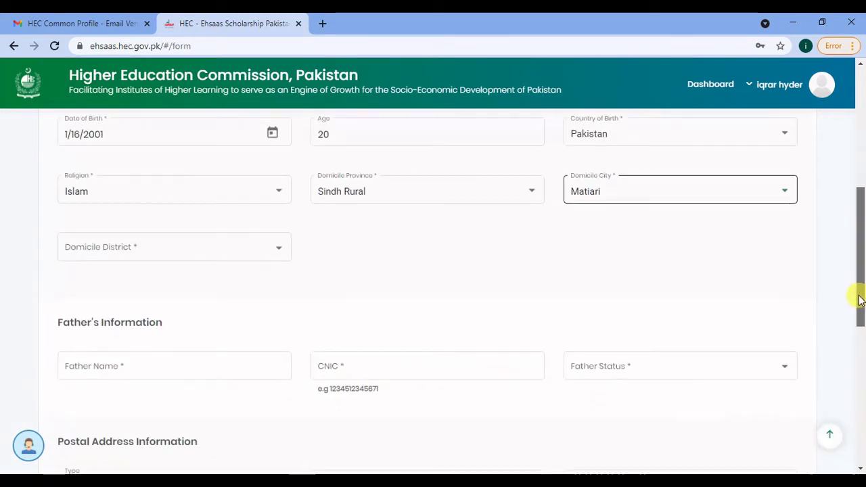
{"action": "left_click", "coordinate": [220, 259]}
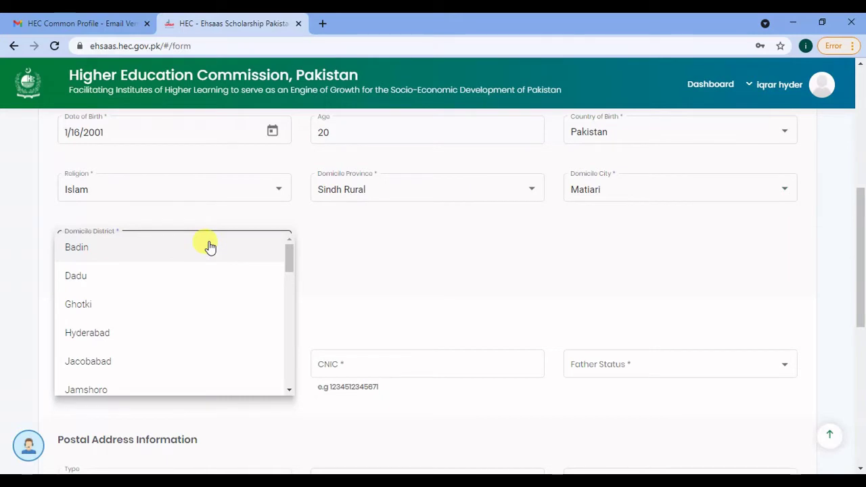
{"action": "key", "text": "m"}
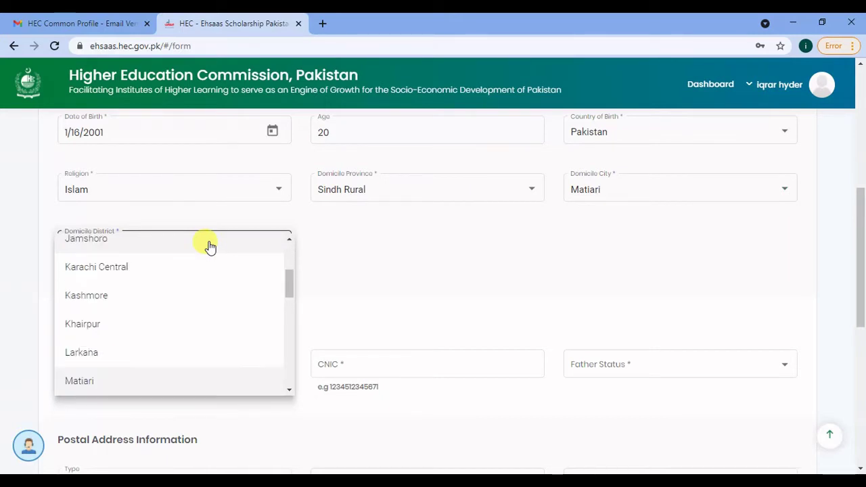
{"action": "left_click", "coordinate": [150, 380]}
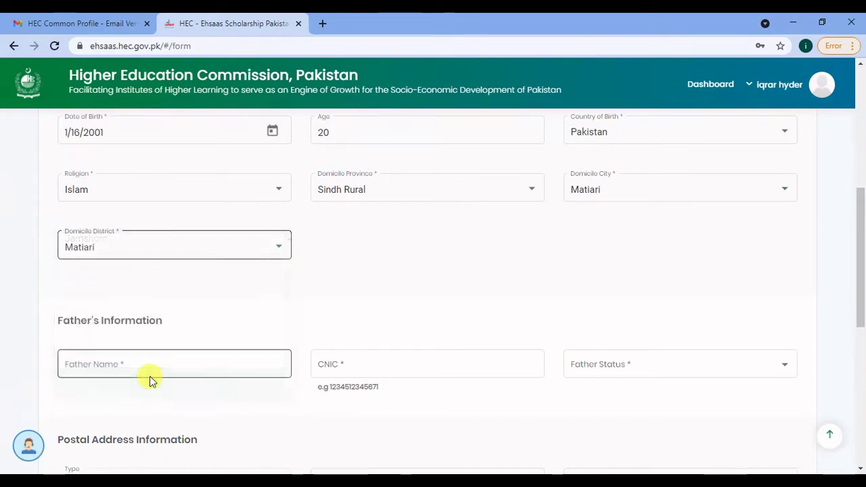
{"action": "left_click", "coordinate": [189, 366]}
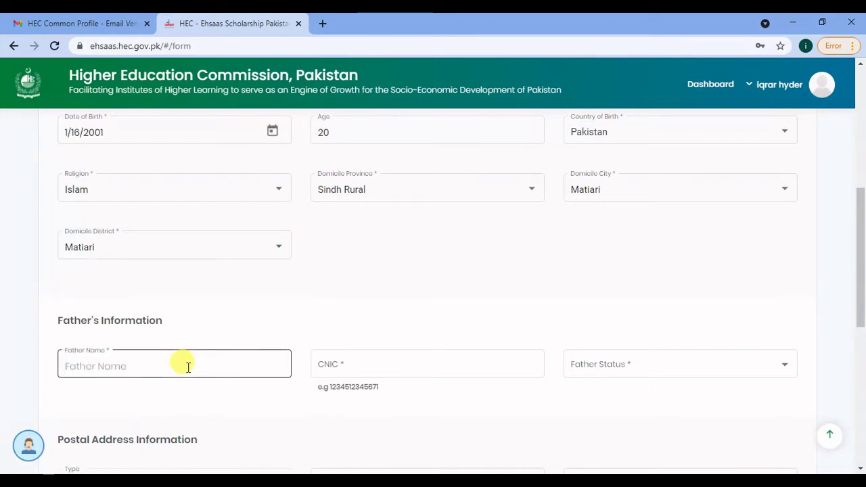
{"action": "type", "text": "fat"}
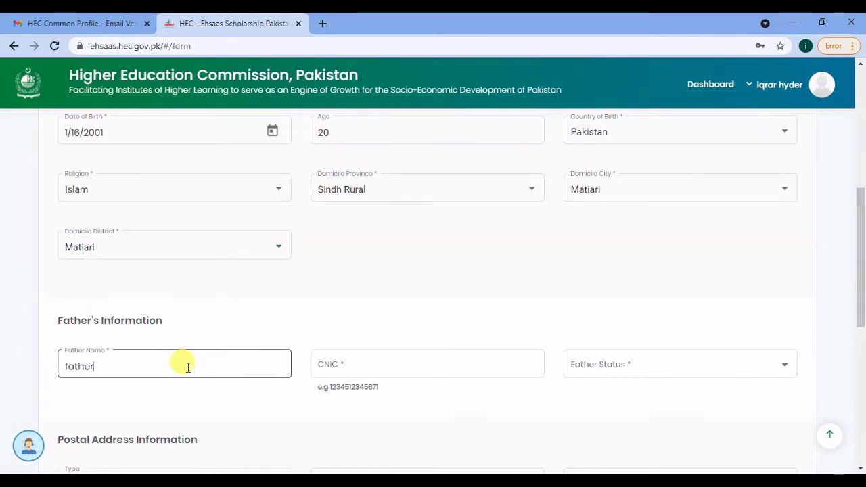
{"action": "type", "text": "her"}
{"action": "key", "text": "BackSpace"}
{"action": "key", "text": "BackSpace"}
{"action": "key", "text": "BackSpace"}
{"action": "key", "text": "BackSpace"}
{"action": "key", "text": "BackSpace"}
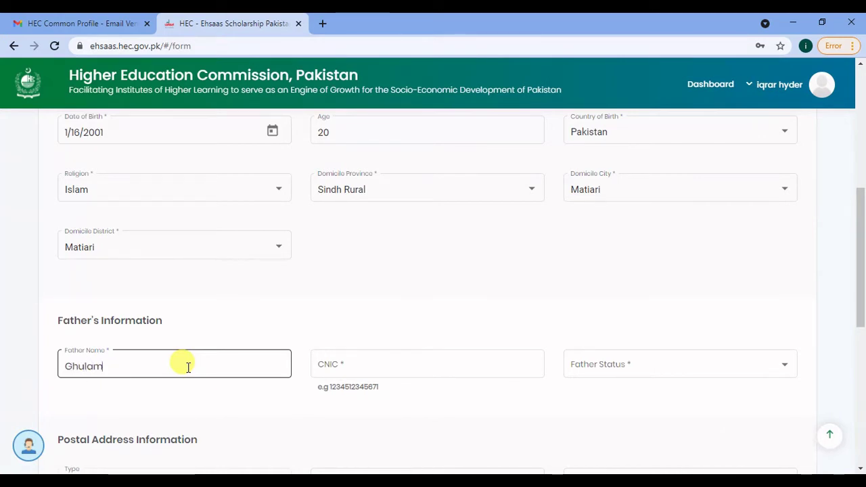
- Enter the father's CNIC and set father status Alive and occupation Farmer
{"action": "left_click", "coordinate": [317, 368]}
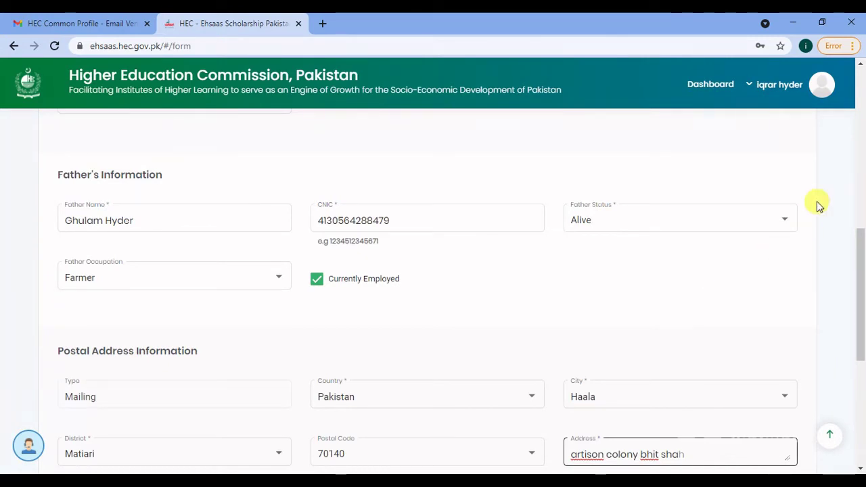
{"action": "left_click", "coordinate": [703, 227]}
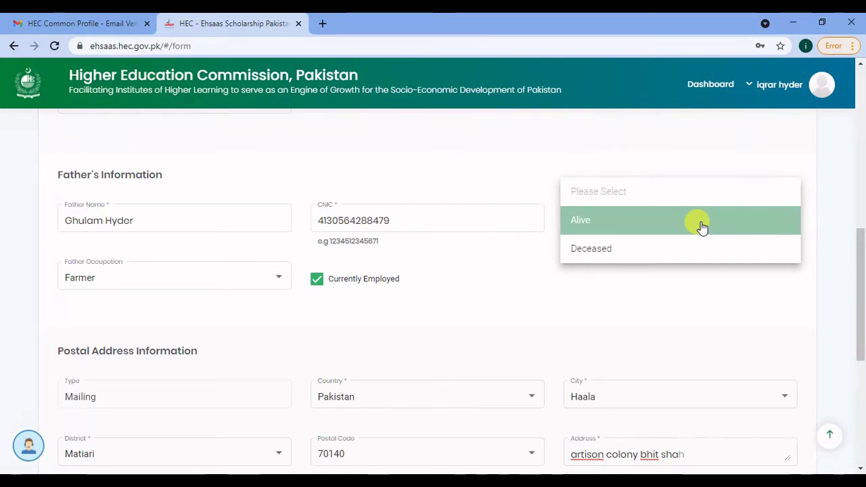
{"action": "left_click", "coordinate": [640, 294]}
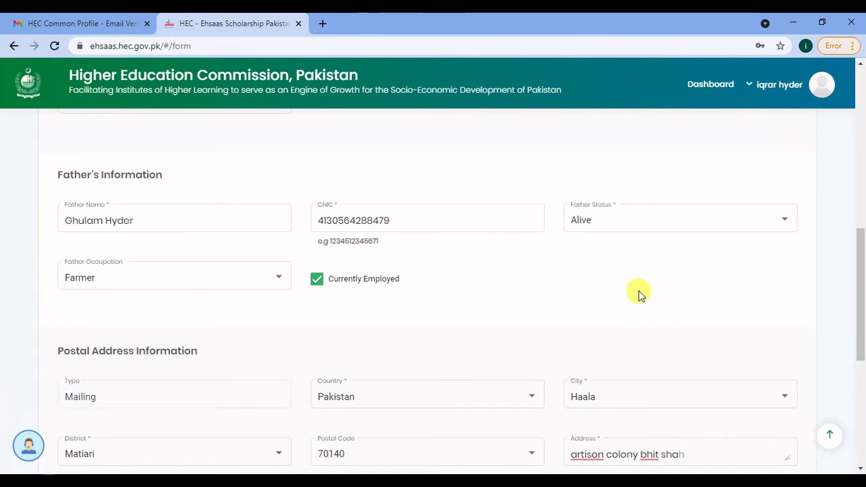
{"action": "left_click", "coordinate": [276, 283]}
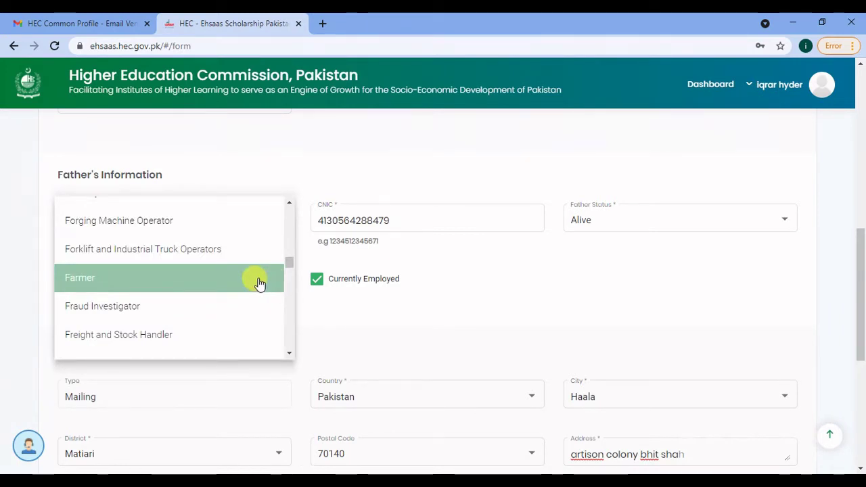
{"action": "left_click", "coordinate": [260, 283]}
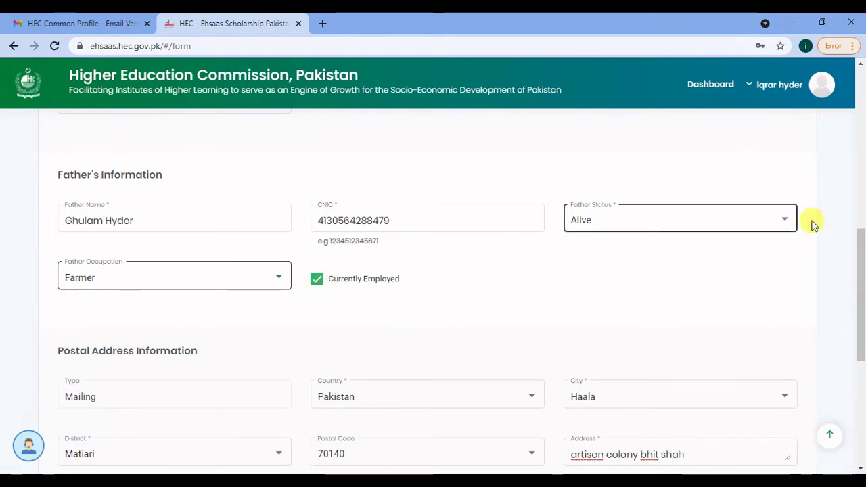
- Review the postal address and nationality sections, then save and close the form
{"action": "left_click_drag", "start_coordinate": [861, 274], "coordinate": [861, 323]}
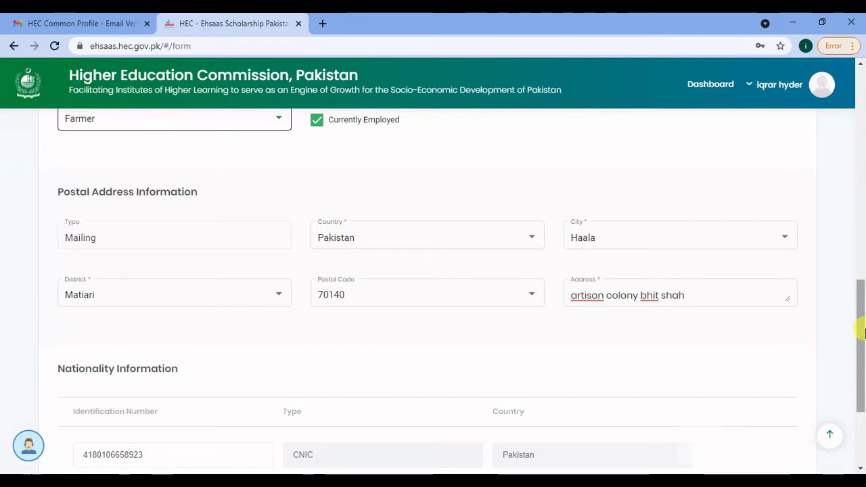
{"action": "left_click_drag", "start_coordinate": [861, 327], "coordinate": [862, 359]}
{"action": "left_click", "coordinate": [782, 403]}
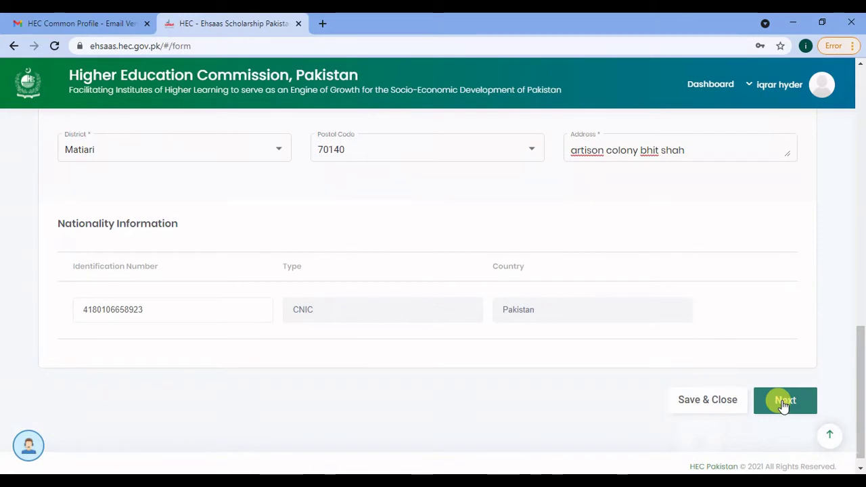
{"action": "left_click", "coordinate": [727, 401]}
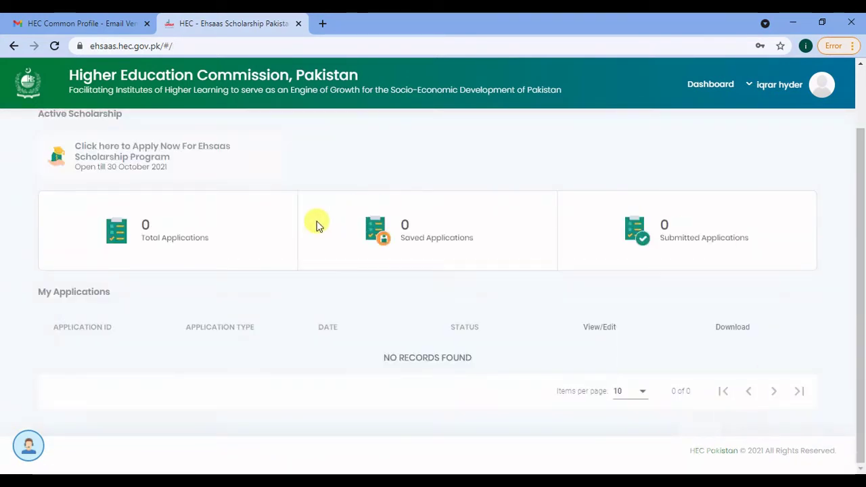
- Reopen the Ehsaas application, review Personal Details, and advance to the Education step
{"action": "left_click", "coordinate": [143, 155]}
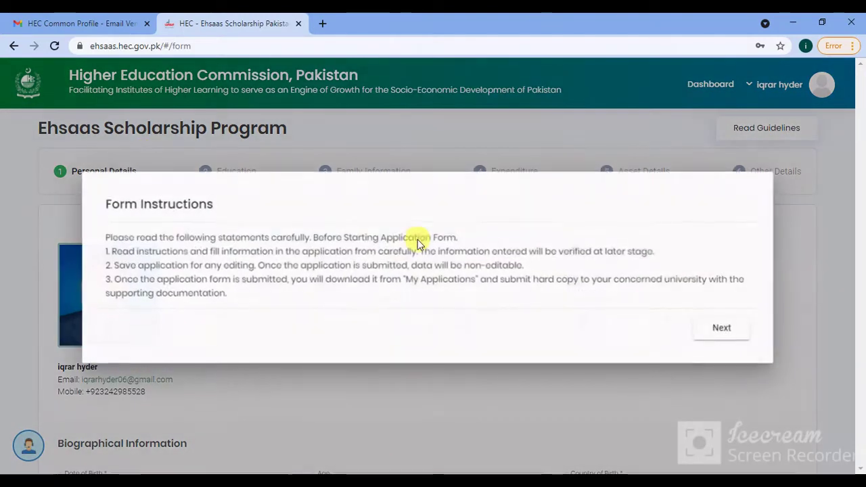
{"action": "left_click", "coordinate": [721, 331]}
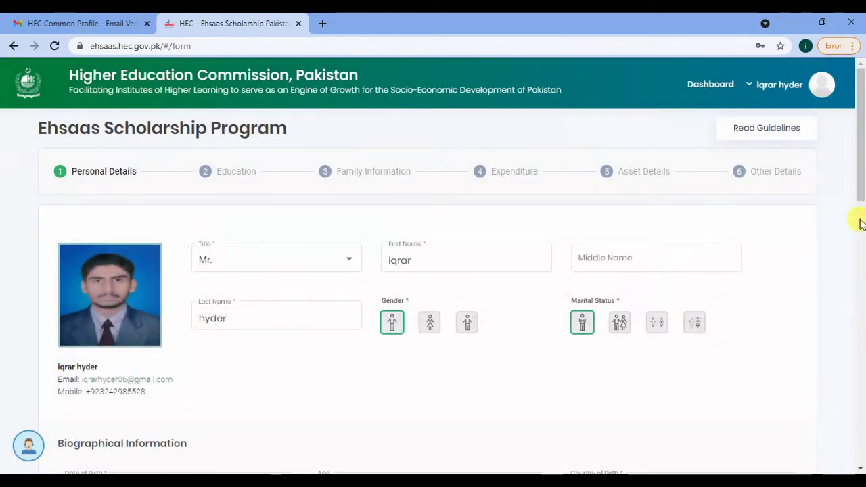
{"action": "left_click_drag", "start_coordinate": [863, 166], "coordinate": [863, 415]}
{"action": "left_click", "coordinate": [778, 400]}
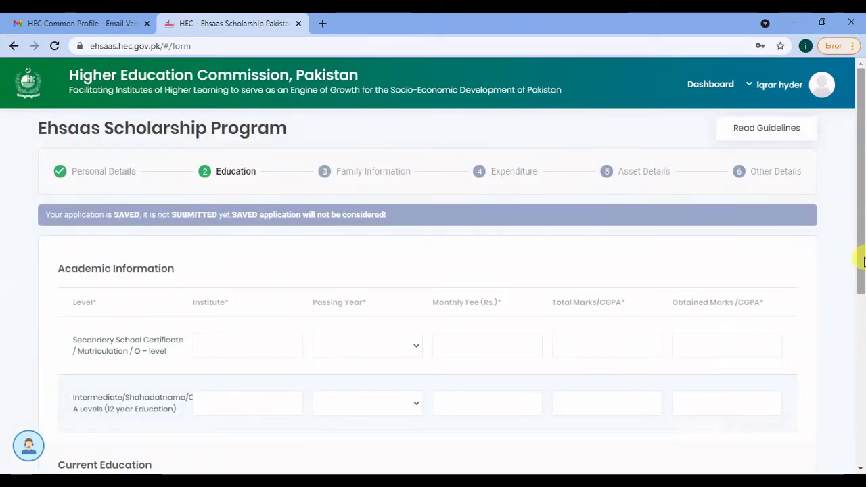
- Enter the matric and intermediate records and the Business Administration undergraduate programme details
{"action": "left_click_drag", "start_coordinate": [862, 260], "coordinate": [862, 331]}
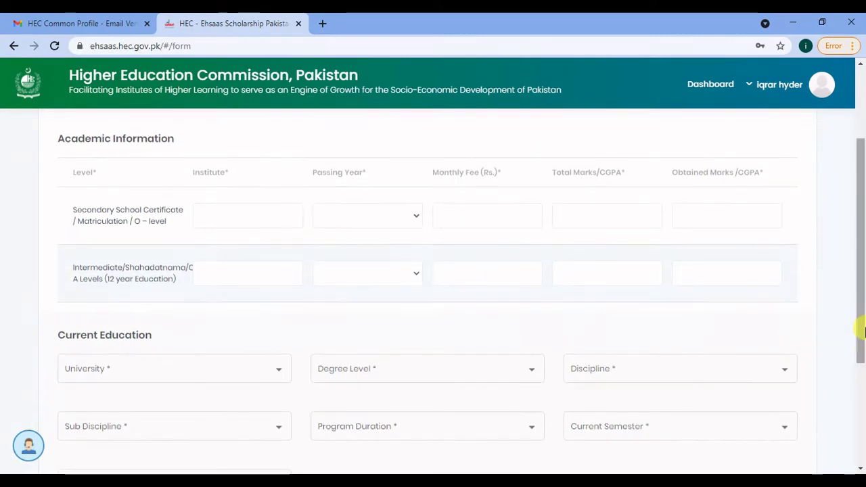
{"action": "left_click", "coordinate": [259, 210]}
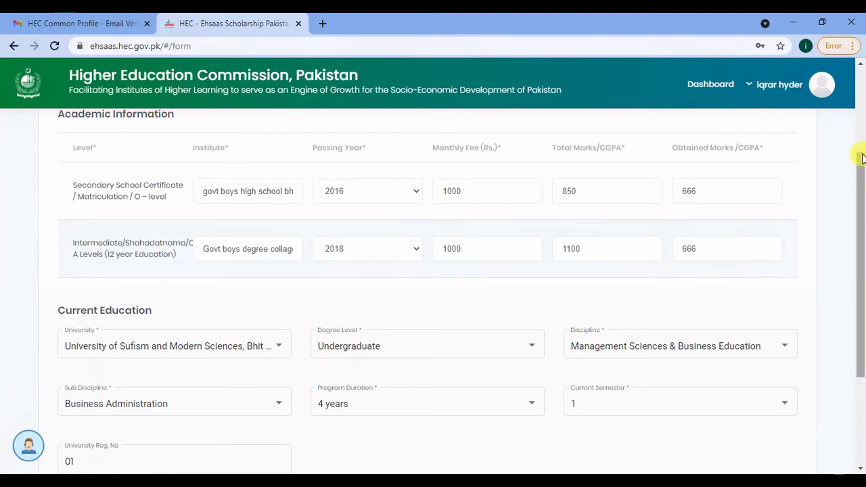
{"action": "mouse_move", "coordinate": [856, 172]}
{"action": "left_mouse_down"}
{"action": "mouse_move", "coordinate": [856, 149]}
{"action": "mouse_move", "coordinate": [858, 172]}
{"action": "left_mouse_up"}
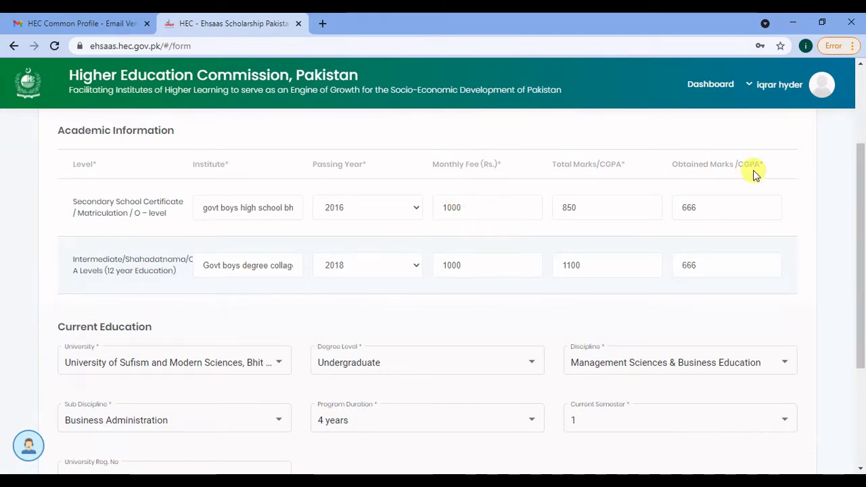
{"action": "left_click_drag", "start_coordinate": [864, 212], "coordinate": [864, 224]}
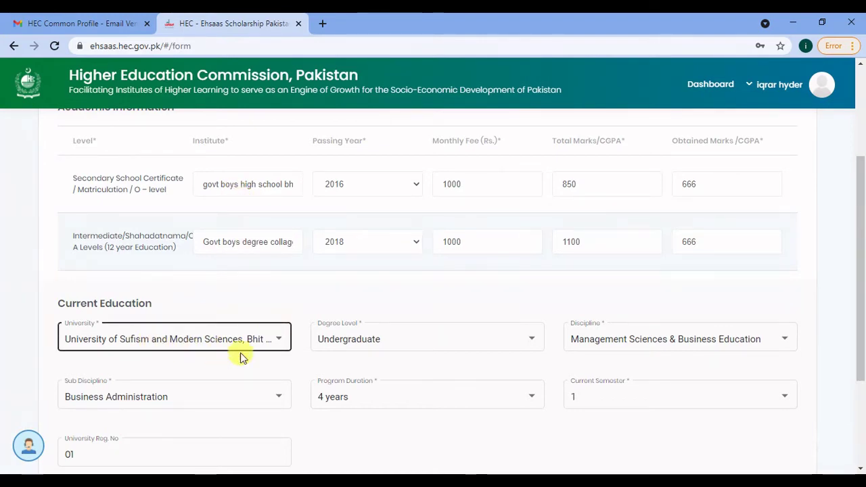
{"action": "left_click_drag", "start_coordinate": [859, 193], "coordinate": [860, 235]}
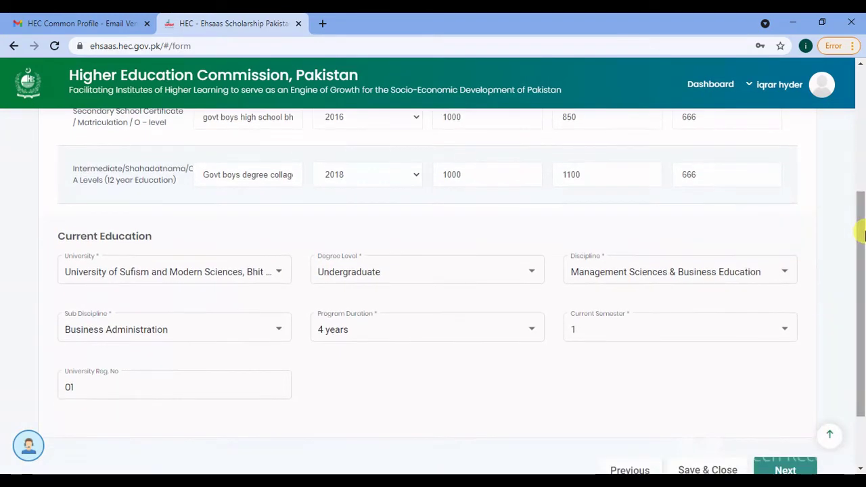
{"action": "left_click", "coordinate": [445, 281]}
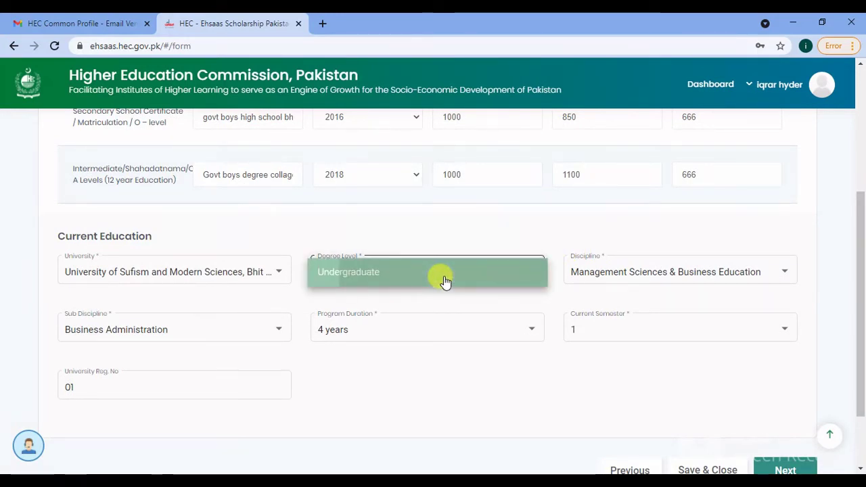
{"action": "left_click", "coordinate": [445, 281]}
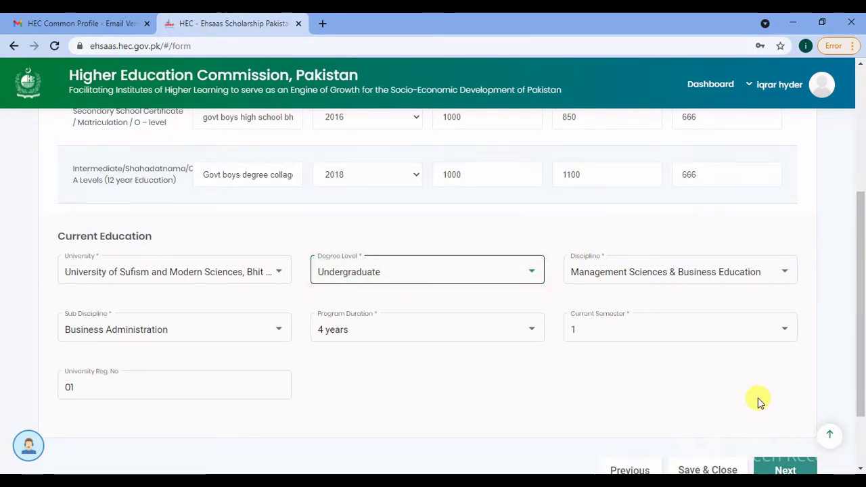
{"action": "left_click", "coordinate": [767, 277]}
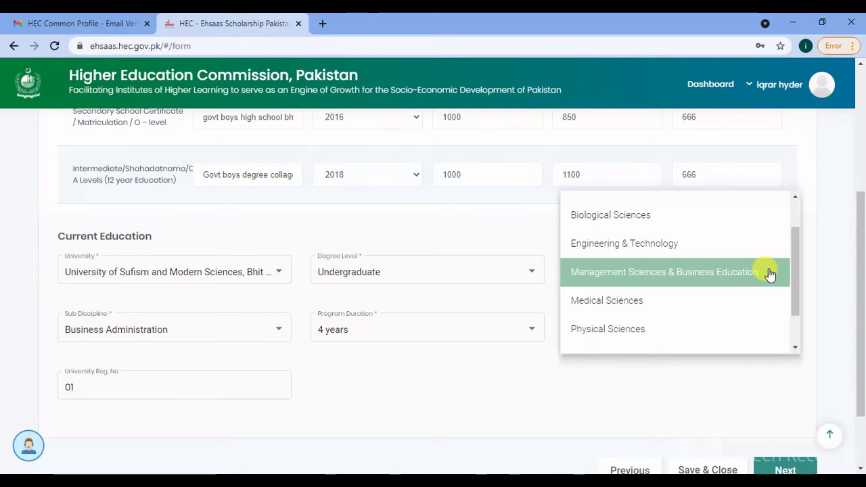
{"action": "left_click", "coordinate": [770, 272]}
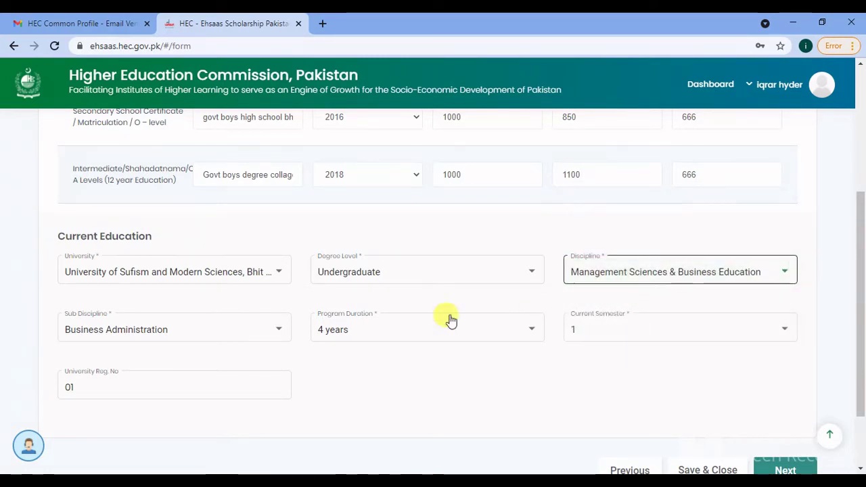
{"action": "left_click", "coordinate": [254, 342]}
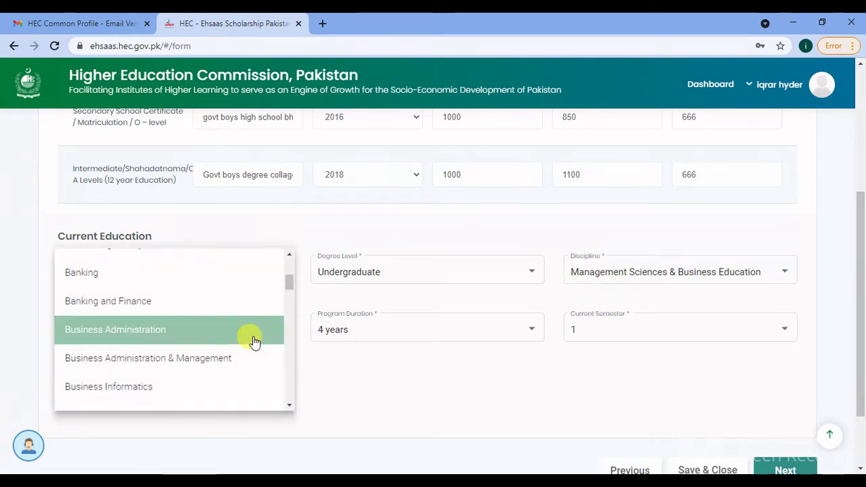
{"action": "left_click", "coordinate": [253, 341]}
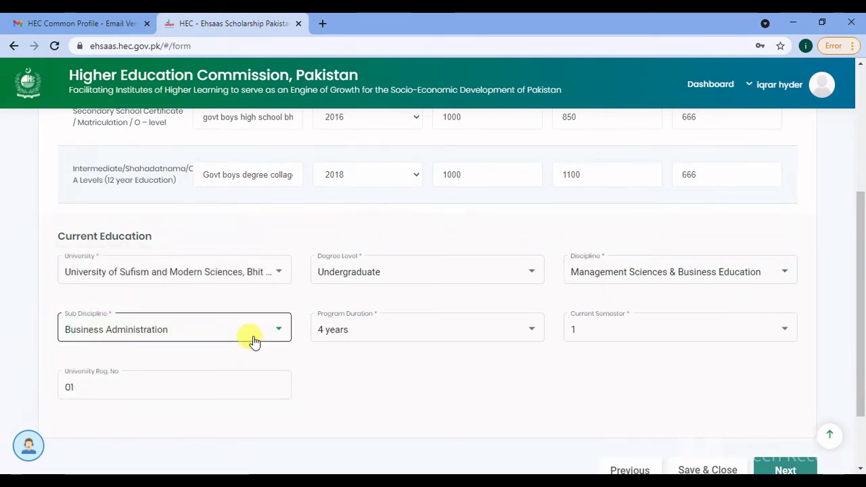
{"action": "left_click", "coordinate": [363, 331]}
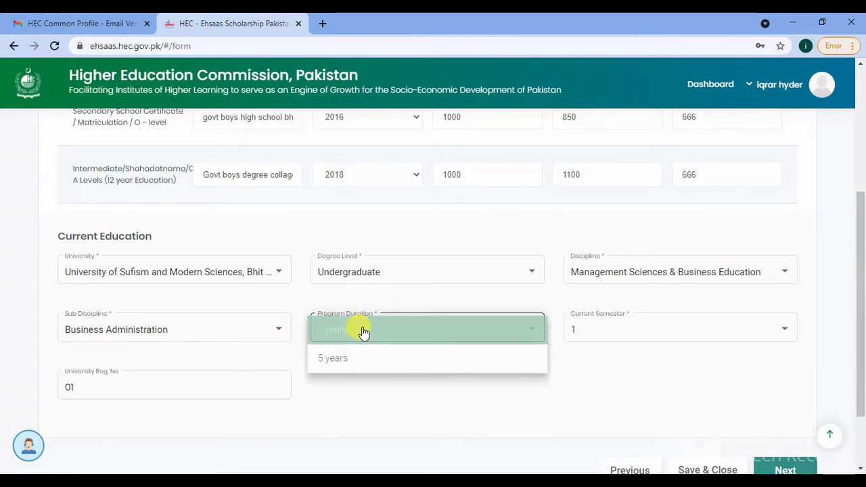
{"action": "left_click", "coordinate": [364, 331]}
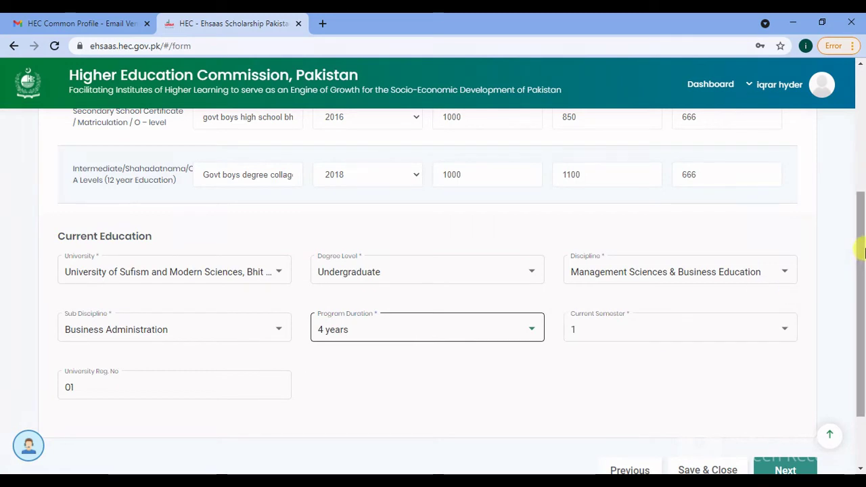
{"action": "left_click", "coordinate": [703, 328]}
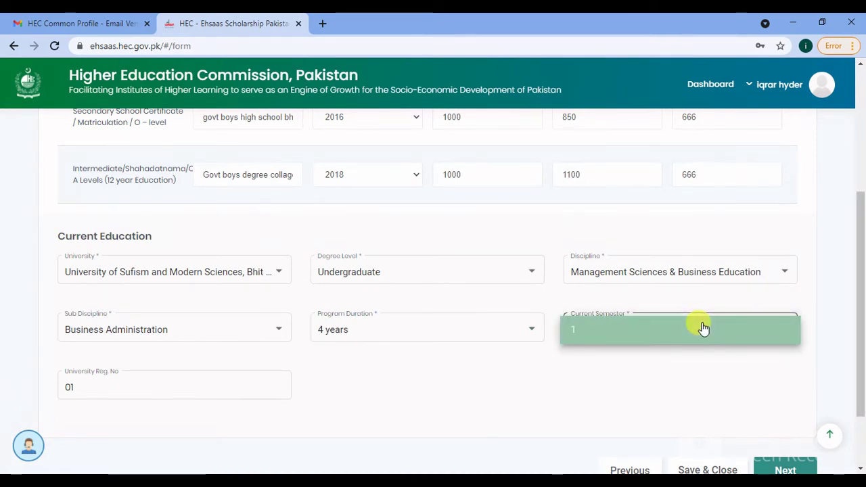
{"action": "left_click", "coordinate": [703, 328]}
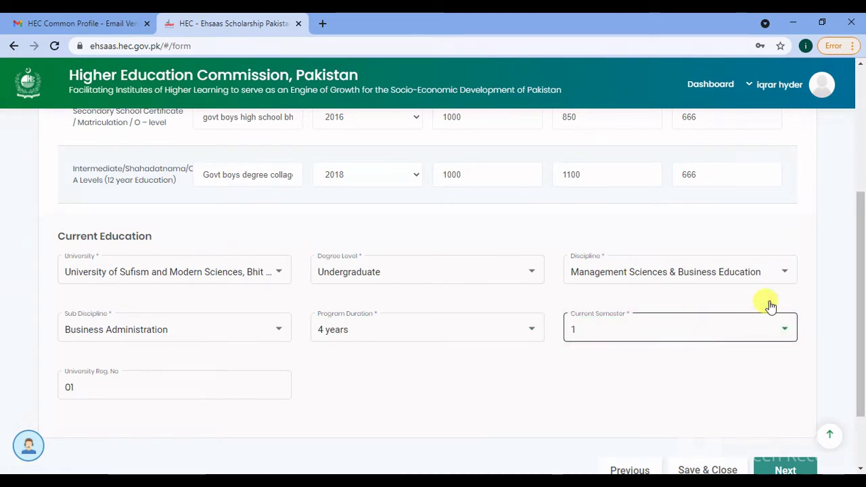
{"action": "scroll", "coordinate": [856, 273], "scroll_direction": "down", "scroll_amount": 1}
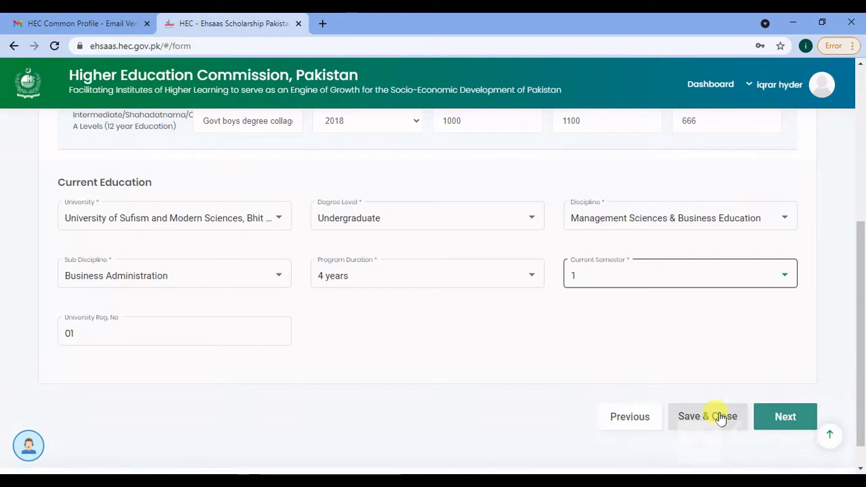
- Save the Education step and move to Family Information, scrolling to the father's section
{"action": "left_click", "coordinate": [778, 417]}
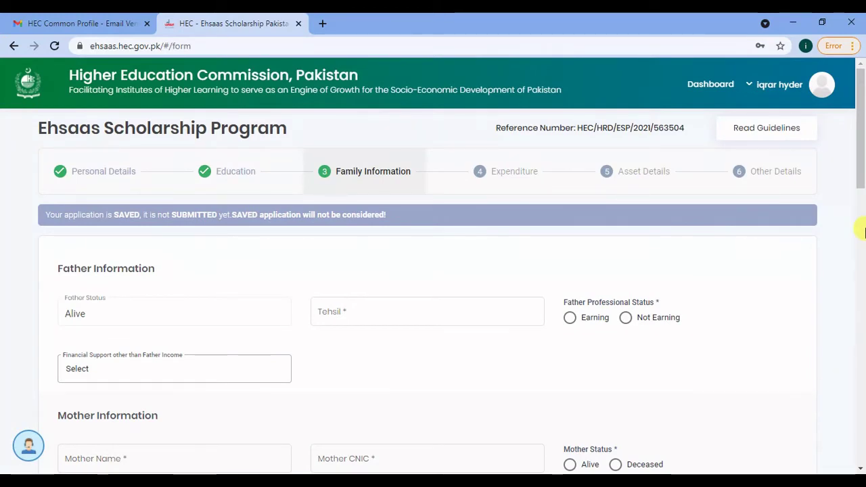
{"action": "mouse_move", "coordinate": [859, 170]}
{"action": "left_mouse_down"}
{"action": "mouse_move", "coordinate": [863, 194]}
{"action": "mouse_move", "coordinate": [860, 172]}
{"action": "left_mouse_up"}
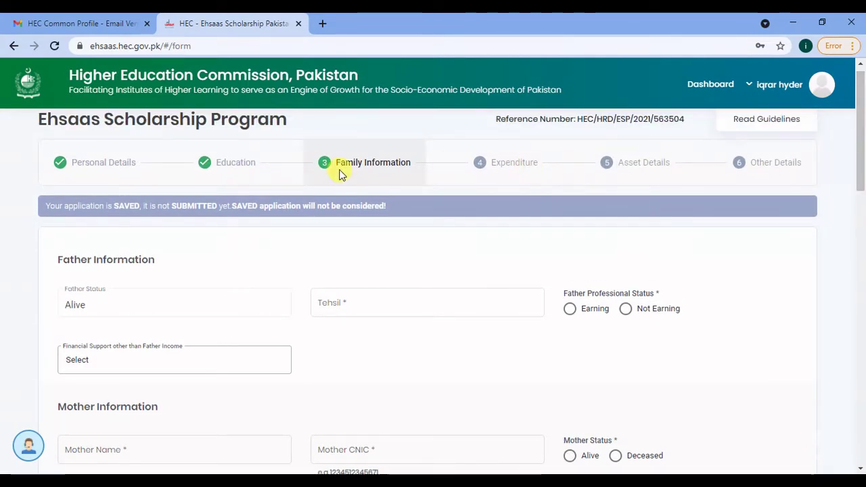
{"action": "left_click_drag", "start_coordinate": [859, 133], "coordinate": [861, 153]}
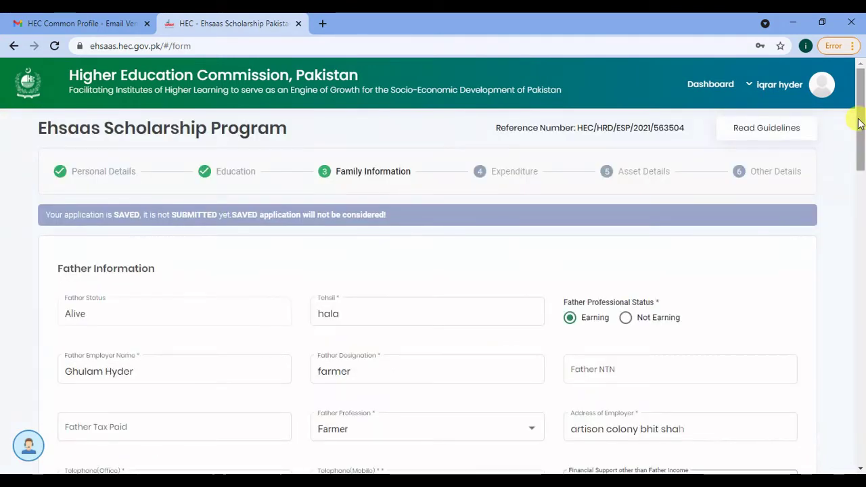
{"action": "mouse_move", "coordinate": [859, 123]}
{"action": "left_mouse_down"}
{"action": "mouse_move", "coordinate": [858, 135]}
{"action": "mouse_move", "coordinate": [855, 120]}
{"action": "left_mouse_up"}
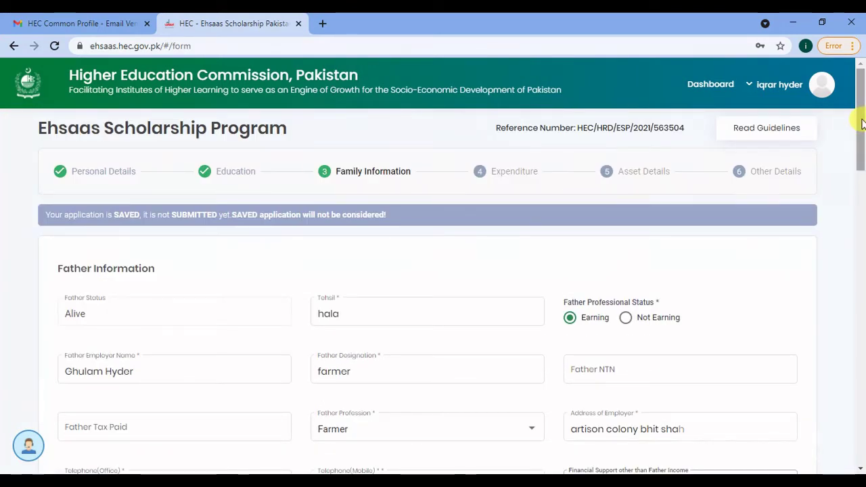
{"action": "left_click_drag", "start_coordinate": [861, 126], "coordinate": [862, 149]}
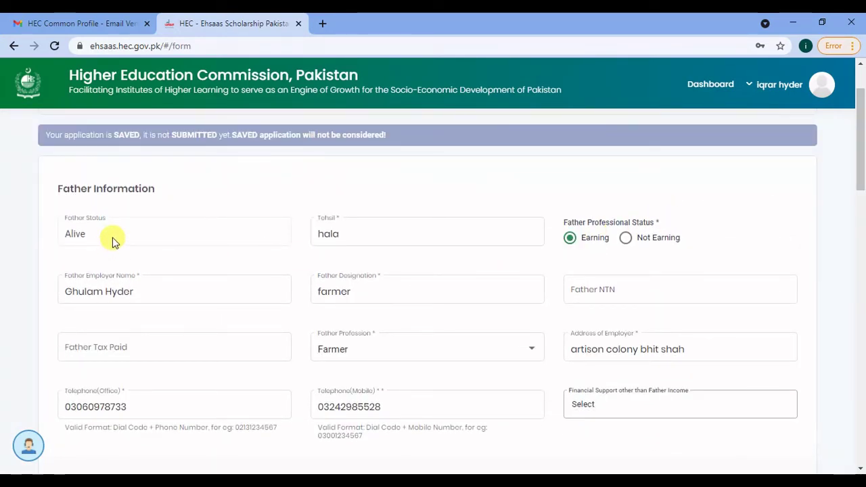
- Set the father's tehsil to hala, designation Farmer, and fill in the NTN and phone details
{"action": "left_click", "coordinate": [337, 237]}
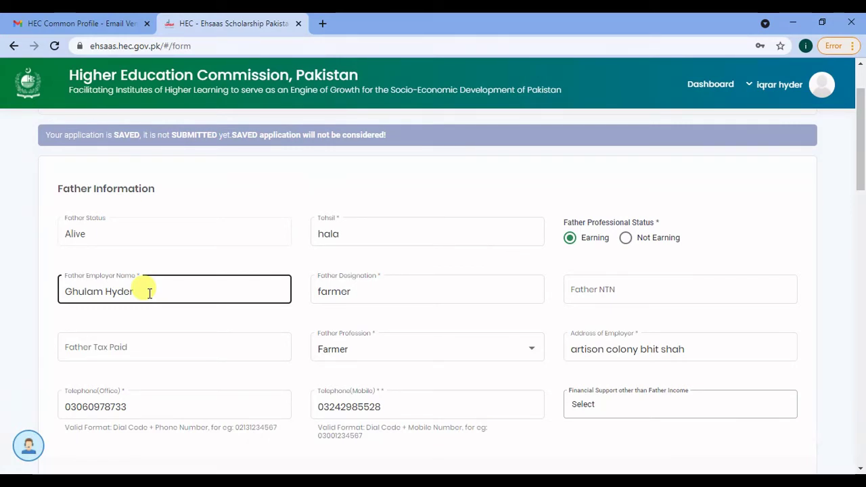
{"action": "left_click", "coordinate": [347, 302]}
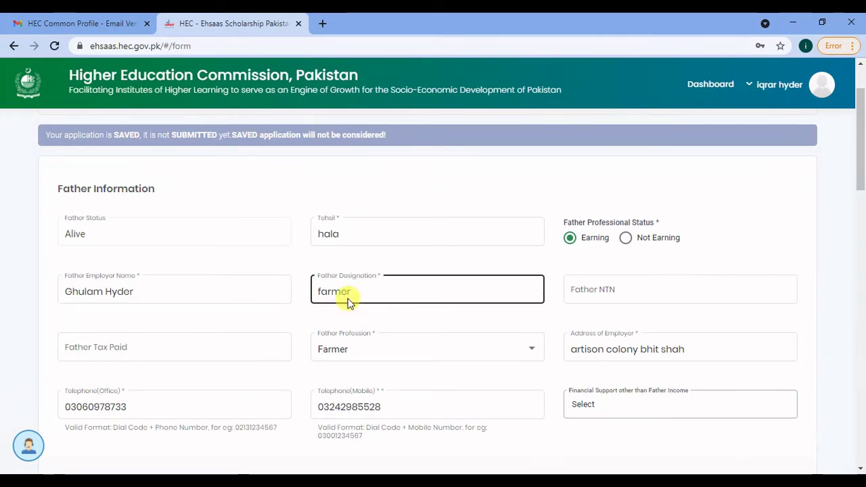
{"action": "left_click", "coordinate": [606, 284]}
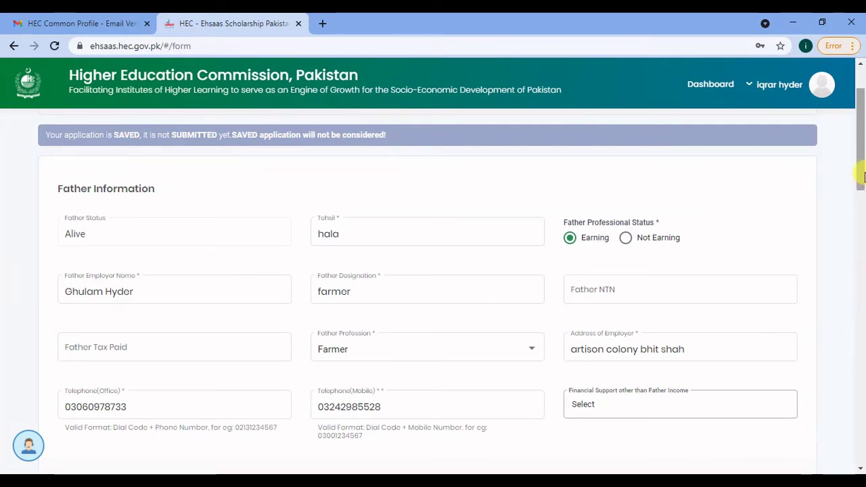
{"action": "left_click_drag", "start_coordinate": [860, 178], "coordinate": [865, 225]}
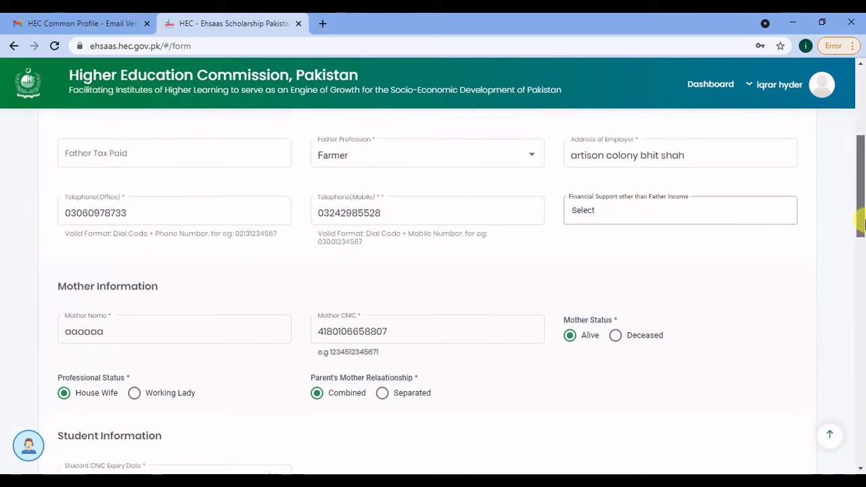
{"action": "left_click", "coordinate": [673, 213]}
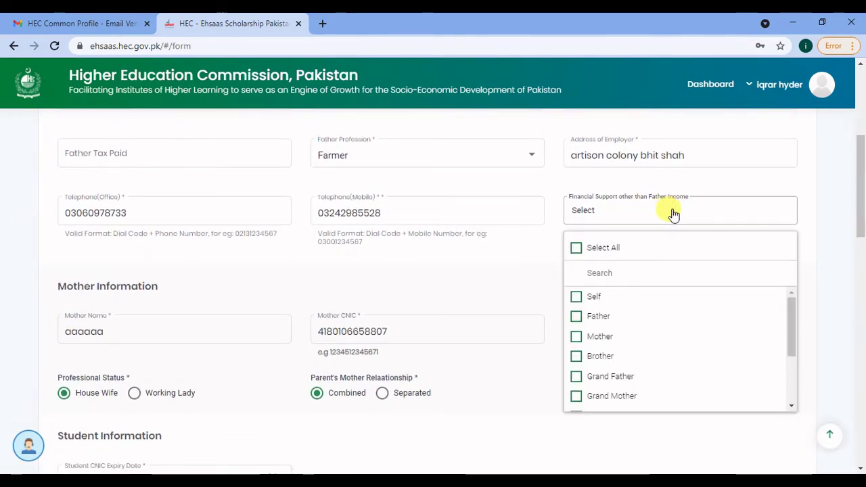
{"action": "left_click", "coordinate": [673, 213]}
{"action": "left_click", "coordinate": [125, 335]}
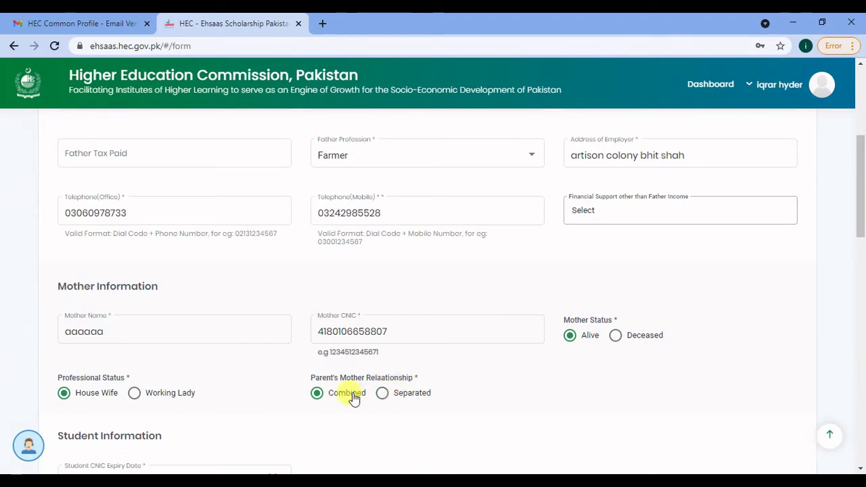
{"action": "left_click_drag", "start_coordinate": [861, 186], "coordinate": [862, 239]}
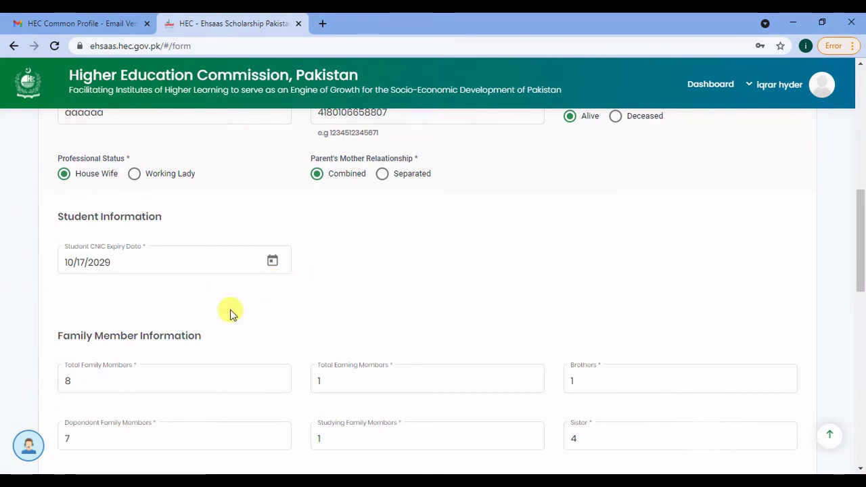
- Enter 1 in the Brothers field of Family Member Information
{"action": "left_click_drag", "start_coordinate": [863, 230], "coordinate": [863, 270]}
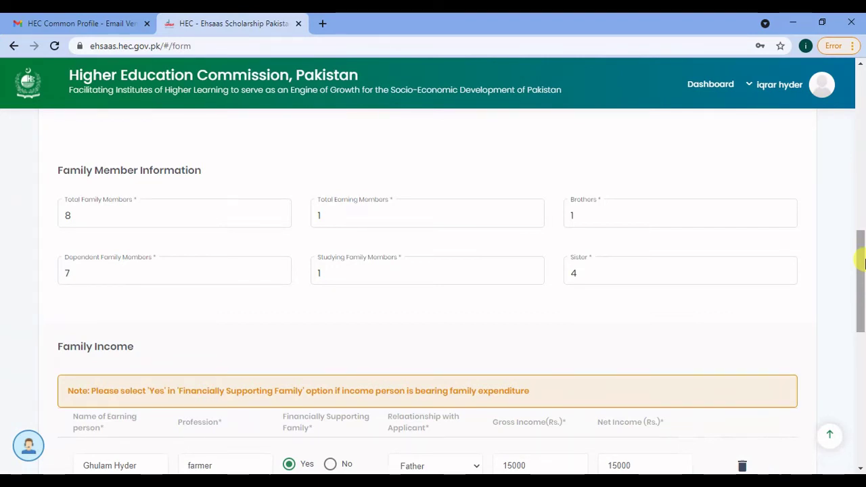
{"action": "left_click", "coordinate": [366, 211]}
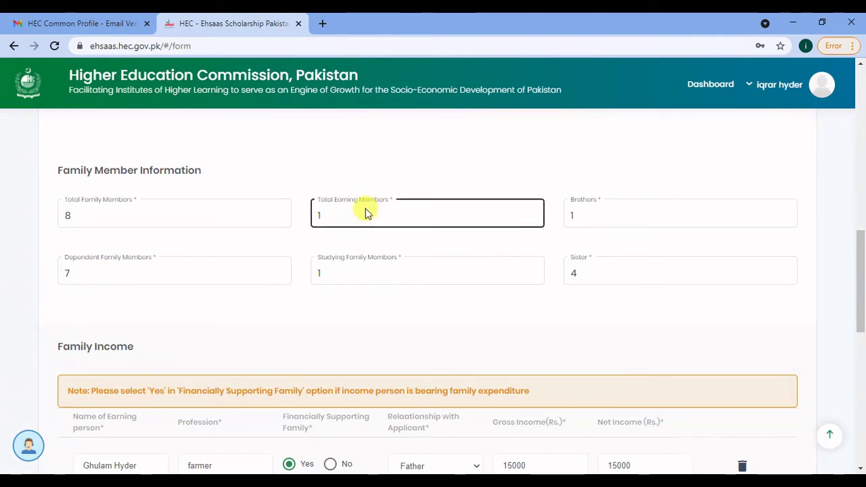
{"action": "left_click", "coordinate": [573, 214]}
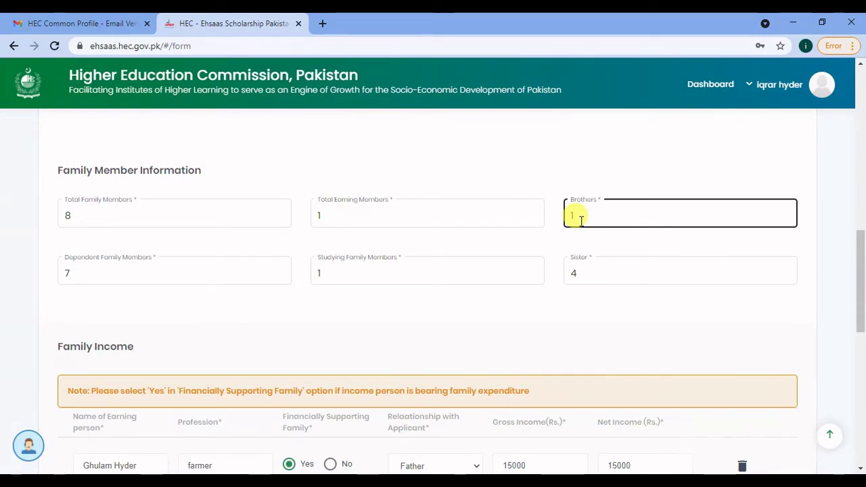
{"action": "type", "text": "1"}
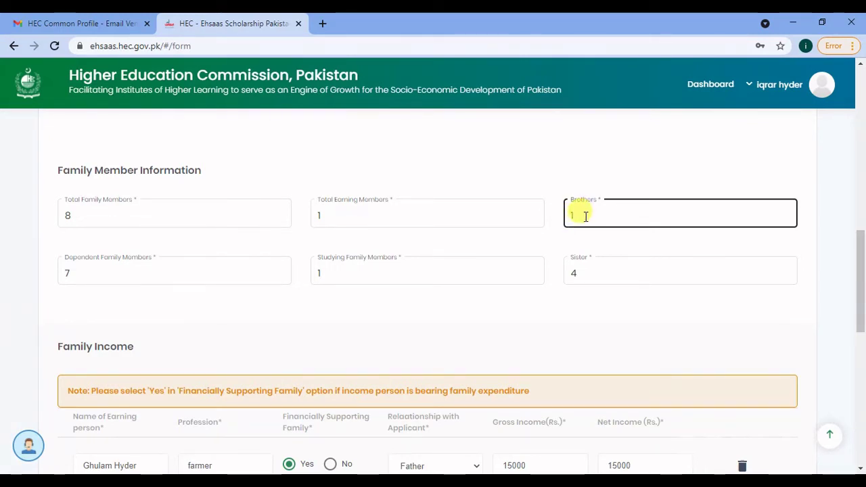
- Review the other family counts: 8 total, 7 dependent, 1 earning, 1 studying, 4 sisters
{"action": "left_click", "coordinate": [247, 273]}
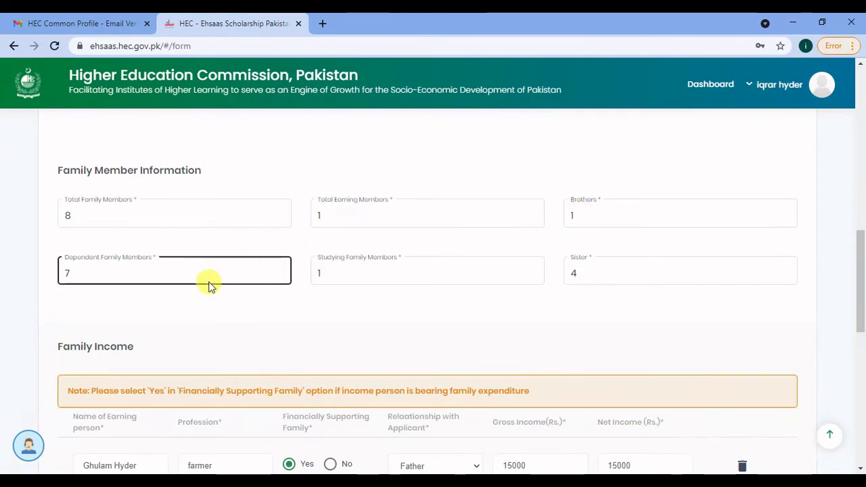
{"action": "left_click", "coordinate": [186, 225]}
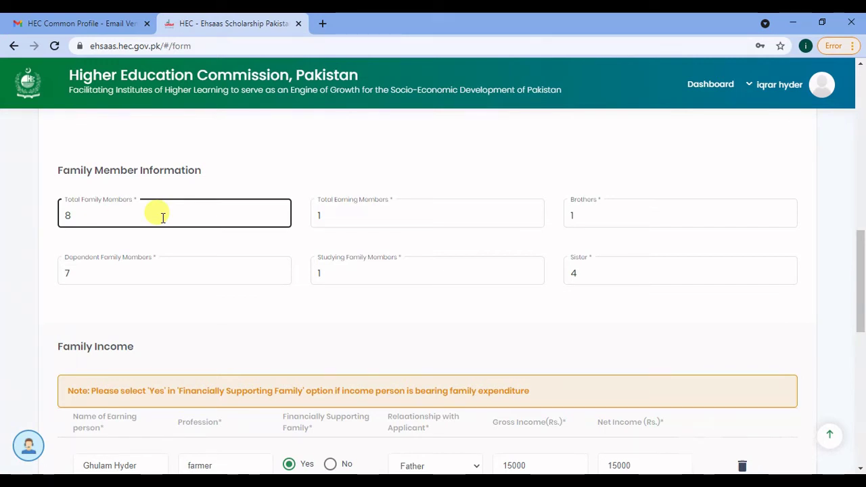
{"action": "left_click", "coordinate": [133, 272]}
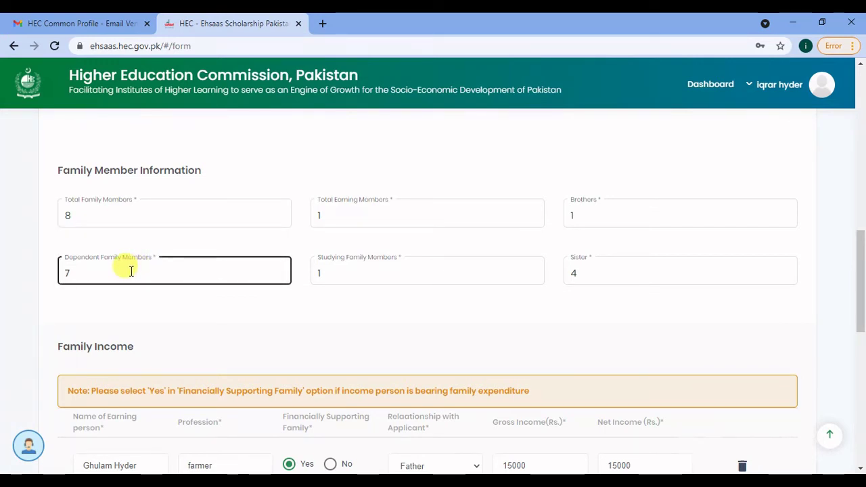
{"action": "left_click", "coordinate": [138, 245]}
{"action": "left_click", "coordinate": [350, 228]}
{"action": "left_click", "coordinate": [233, 270]}
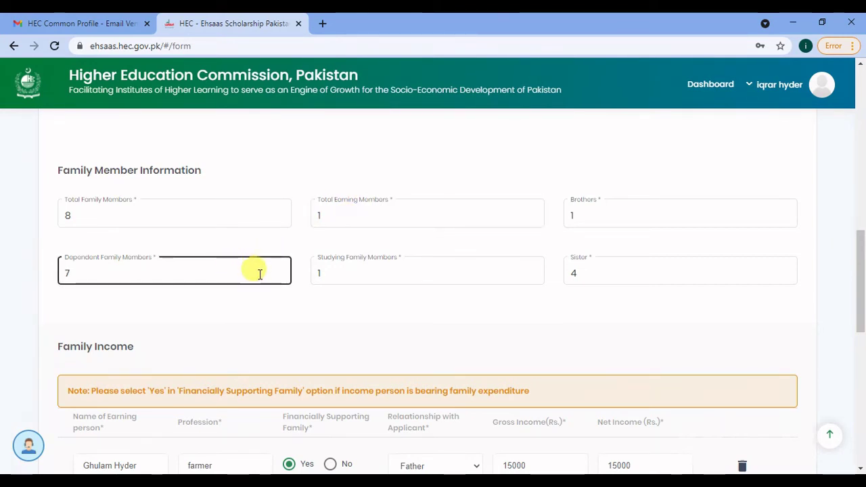
{"action": "left_click", "coordinate": [325, 272]}
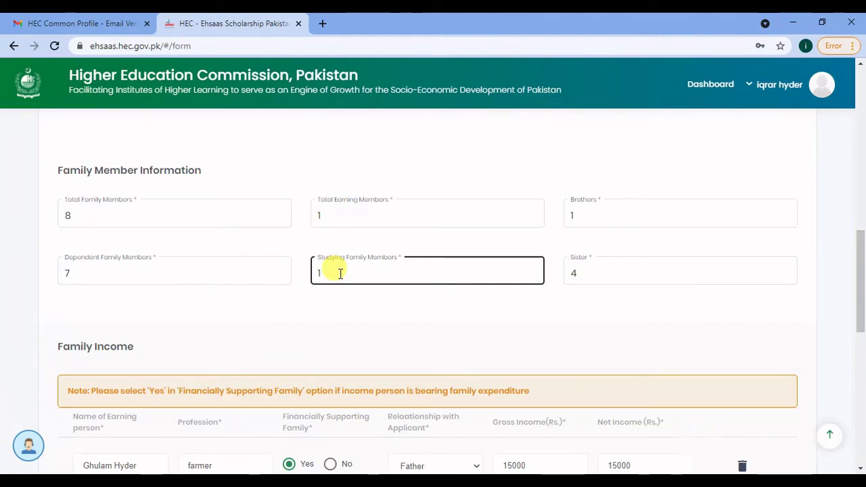
{"action": "left_click", "coordinate": [481, 294]}
{"action": "left_click", "coordinate": [581, 283]}
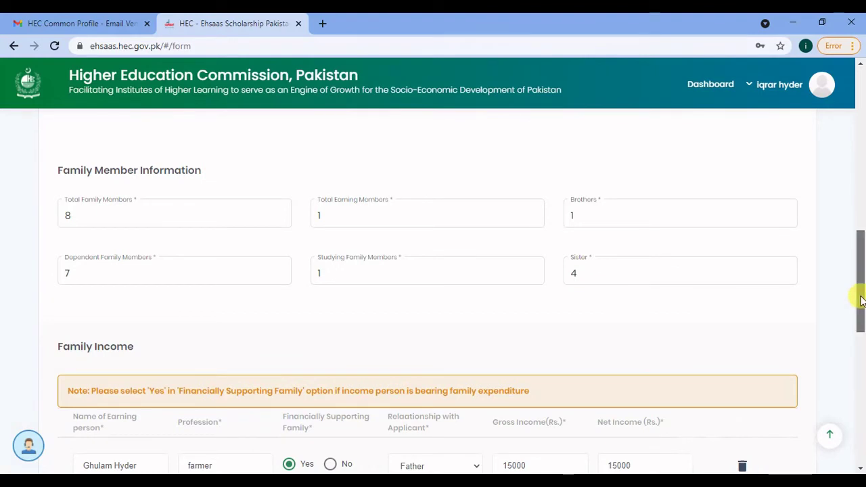
{"action": "left_click_drag", "start_coordinate": [861, 296], "coordinate": [864, 351]}
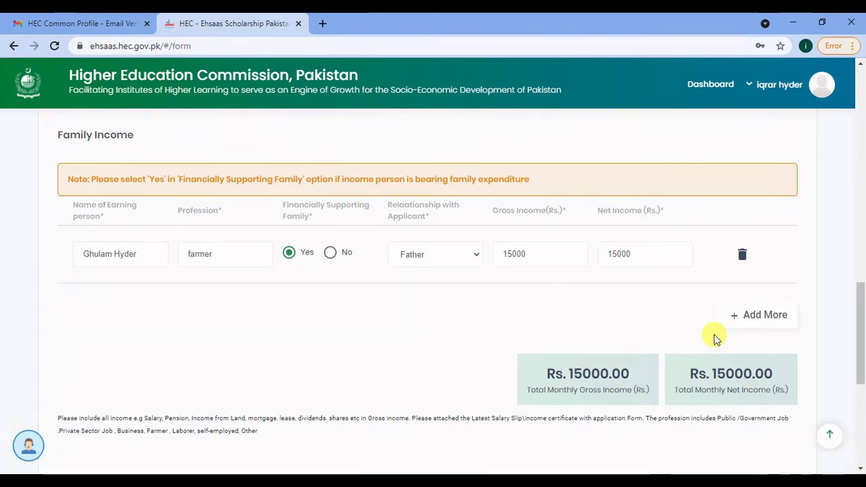
{"action": "left_click", "coordinate": [475, 255]}
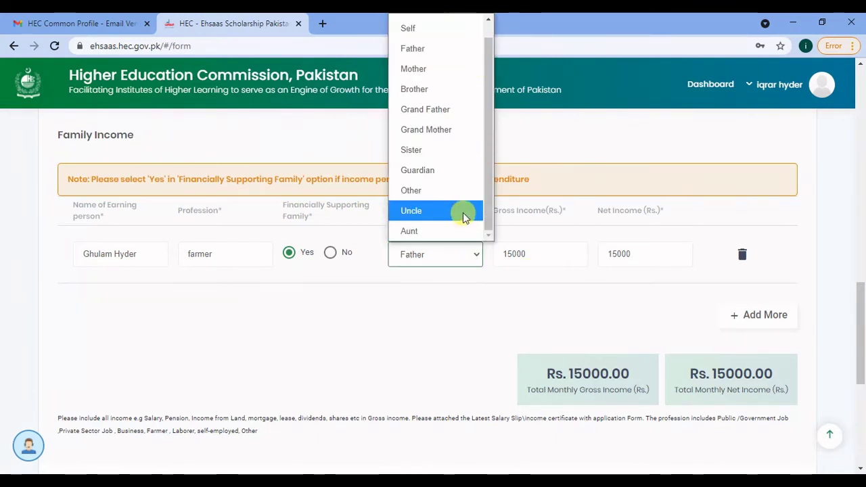
{"action": "left_click", "coordinate": [458, 294]}
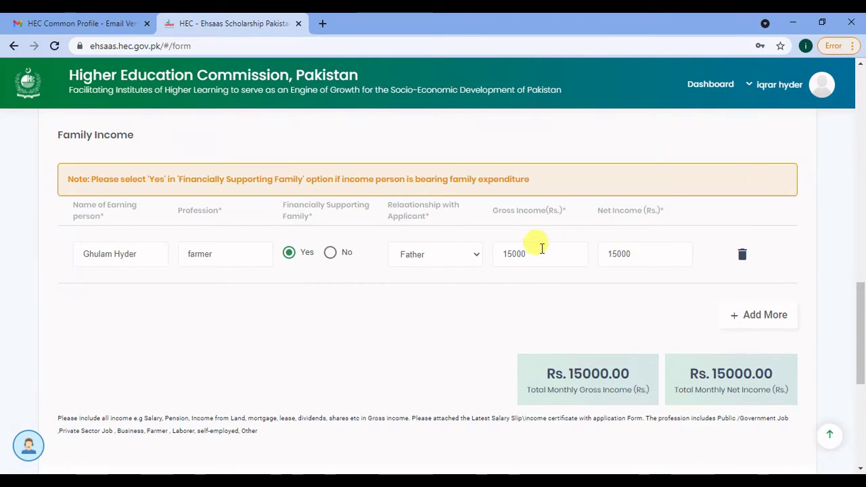
{"action": "left_click_drag", "start_coordinate": [863, 324], "coordinate": [863, 335]}
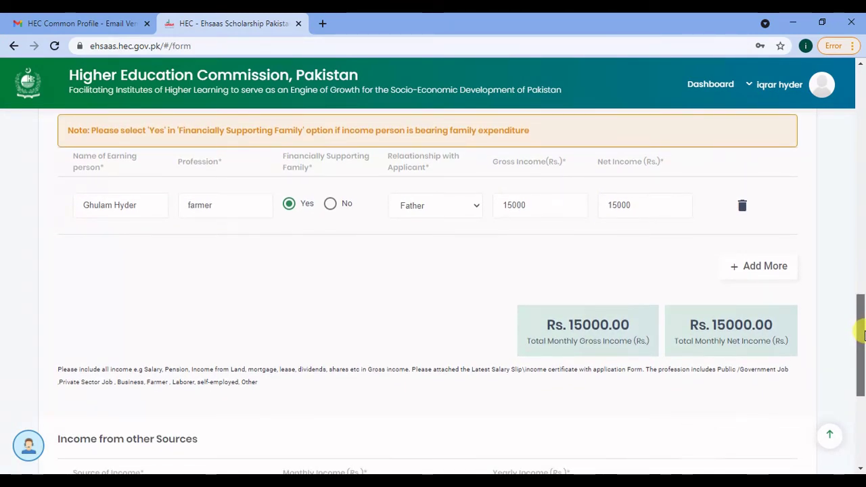
{"action": "left_click_drag", "start_coordinate": [864, 335], "coordinate": [864, 338]}
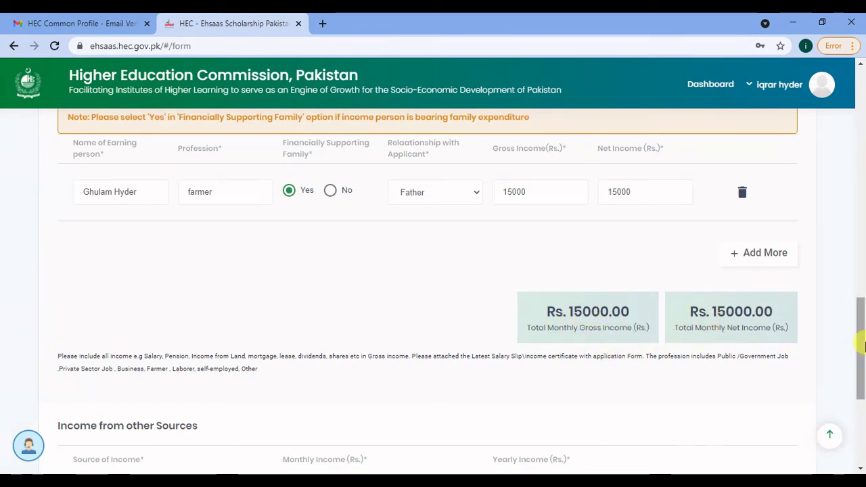
{"action": "left_click_drag", "start_coordinate": [860, 346], "coordinate": [860, 402]}
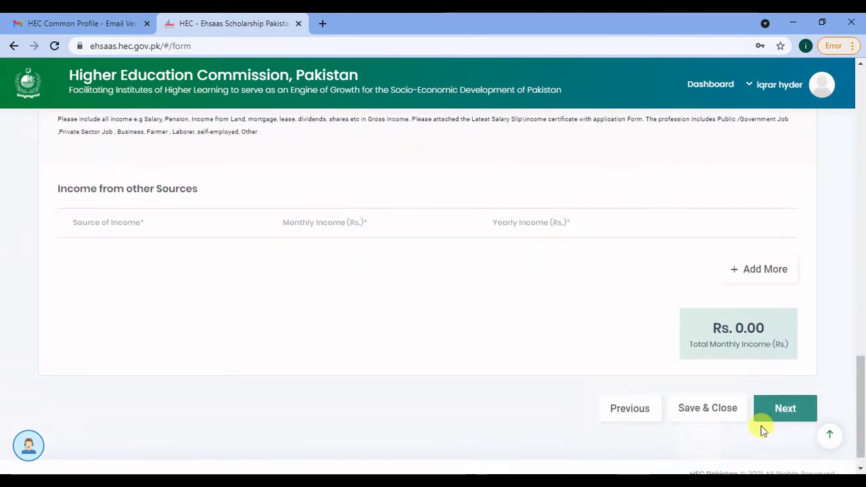
- Save and close the application, then reopen it past the welcome-back notice
{"action": "left_click", "coordinate": [726, 411]}
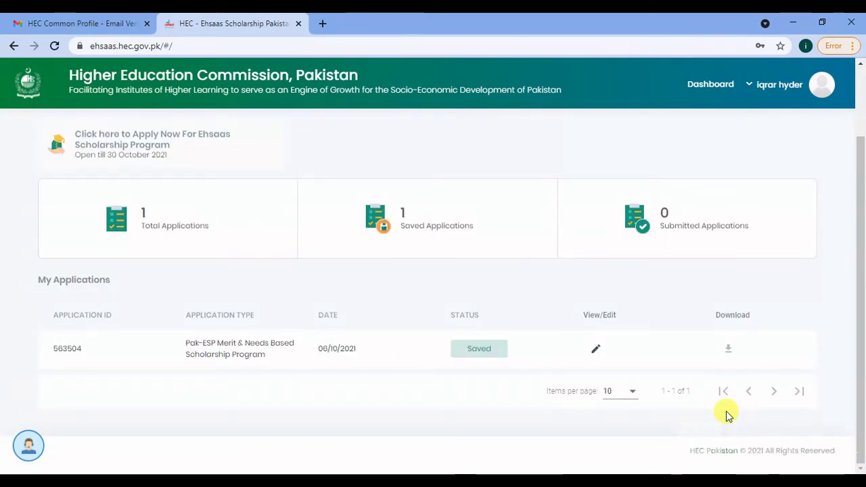
{"action": "left_click", "coordinate": [148, 145]}
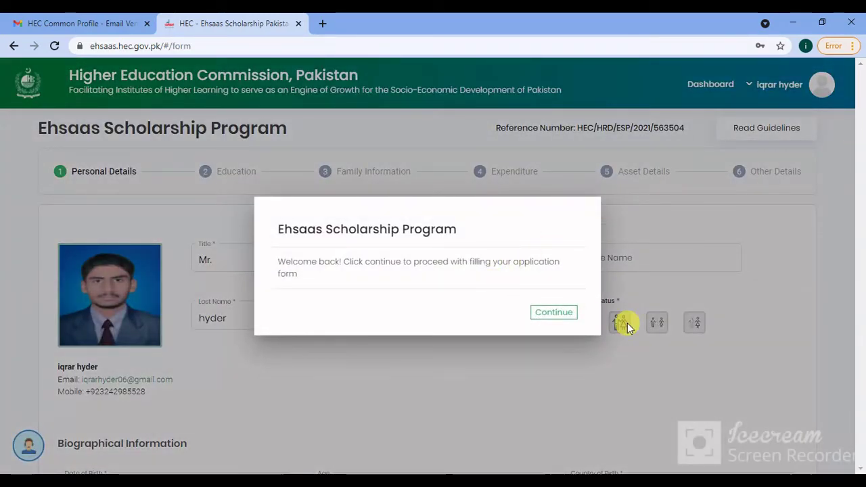
{"action": "left_click", "coordinate": [627, 323]}
- Advance through Personal Details, Education and Family Information to the Expenditure step
{"action": "left_click_drag", "start_coordinate": [862, 188], "coordinate": [863, 460]}
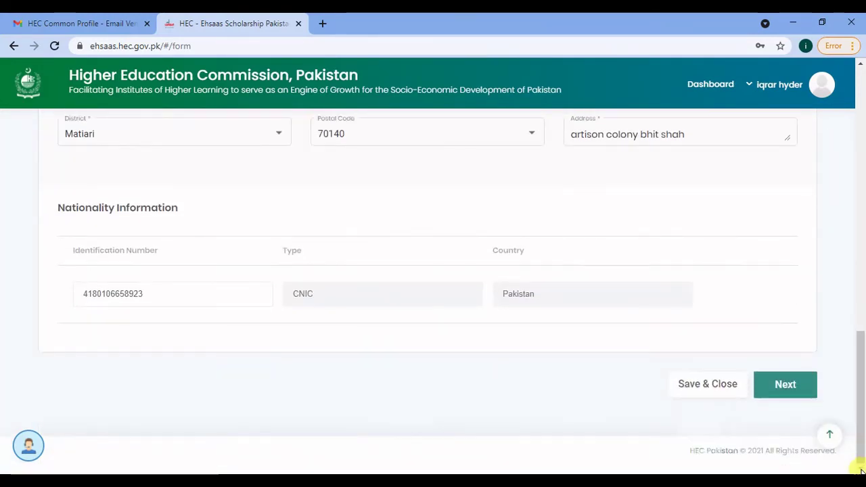
{"action": "left_click", "coordinate": [795, 398]}
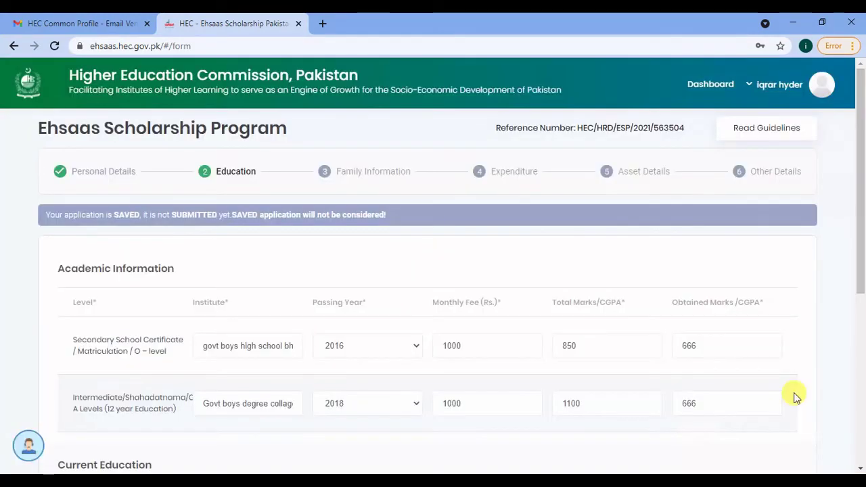
{"action": "left_click_drag", "start_coordinate": [859, 190], "coordinate": [844, 406]}
{"action": "left_click", "coordinate": [783, 386]}
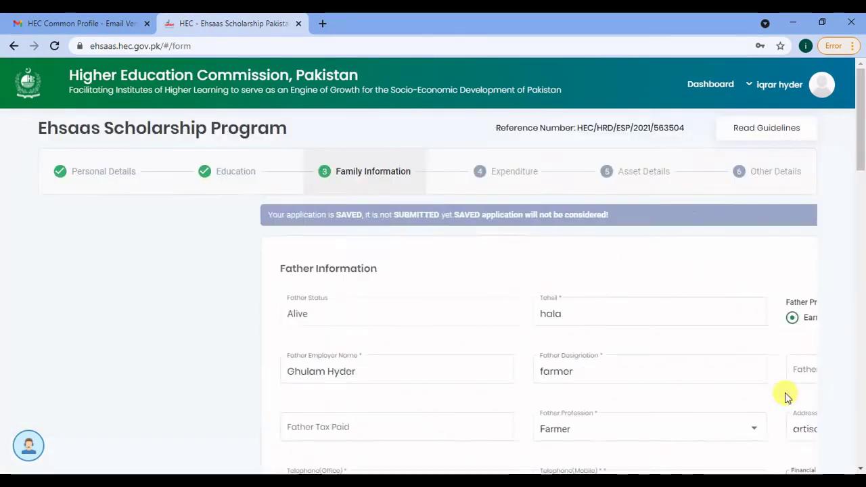
{"action": "left_click_drag", "start_coordinate": [859, 150], "coordinate": [860, 411]}
{"action": "left_click", "coordinate": [783, 447]}
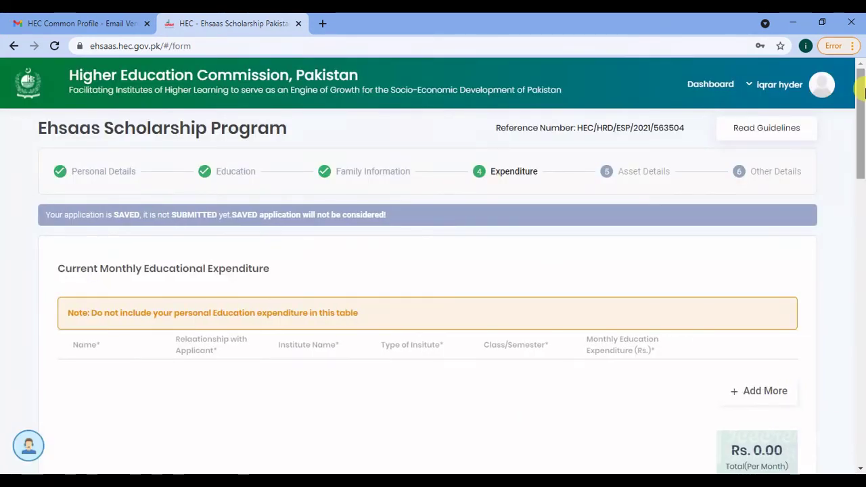
- Add a Self education expenditure of 2500 and enter the monthly family bills, including 10000 for kitchen/food
{"action": "mouse_move", "coordinate": [862, 109]}
{"action": "left_mouse_down"}
{"action": "mouse_move", "coordinate": [862, 135]}
{"action": "mouse_move", "coordinate": [863, 107]}
{"action": "mouse_move", "coordinate": [858, 124]}
{"action": "left_mouse_up"}
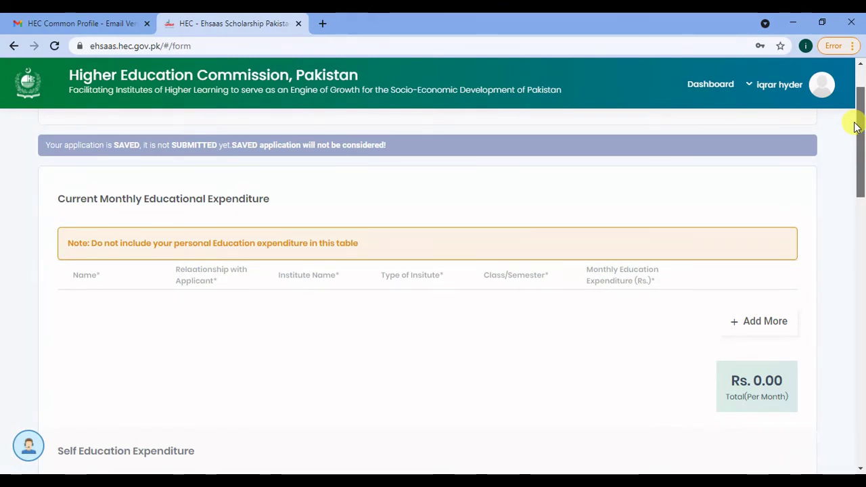
{"action": "left_click_drag", "start_coordinate": [855, 125], "coordinate": [856, 131]}
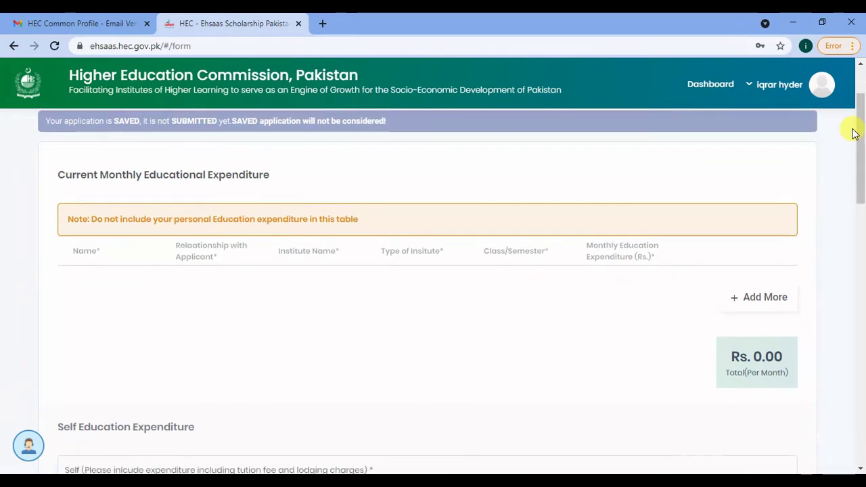
{"action": "left_click", "coordinate": [740, 296]}
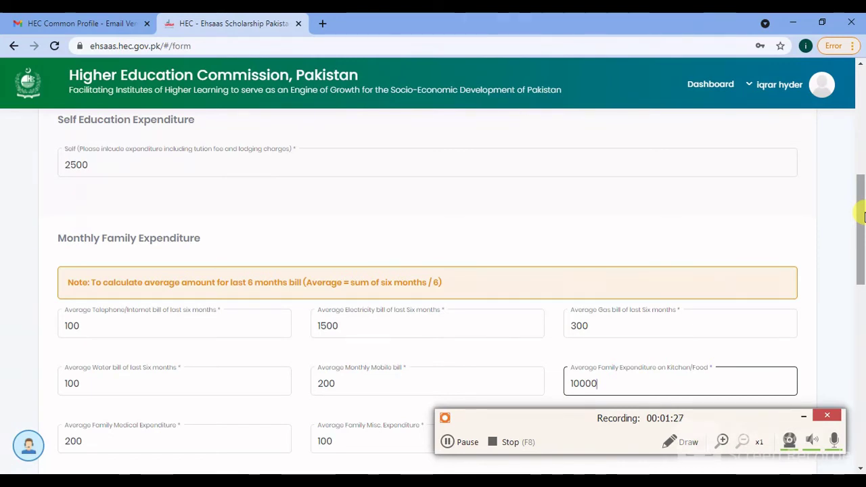
{"action": "left_click_drag", "start_coordinate": [862, 215], "coordinate": [862, 244]}
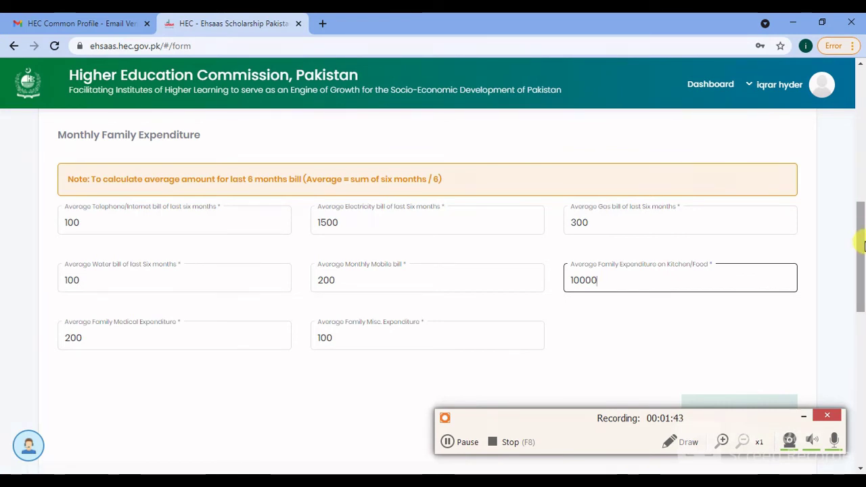
{"action": "left_click_drag", "start_coordinate": [860, 245], "coordinate": [861, 249]}
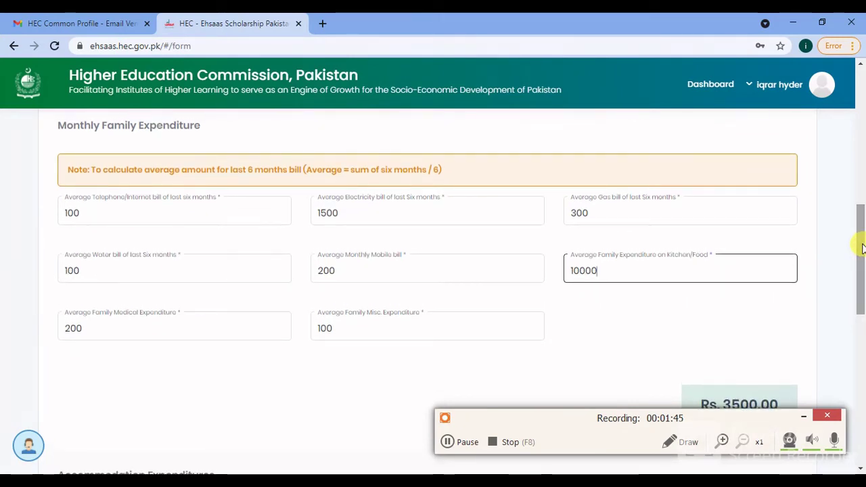
{"action": "left_click", "coordinate": [135, 211]}
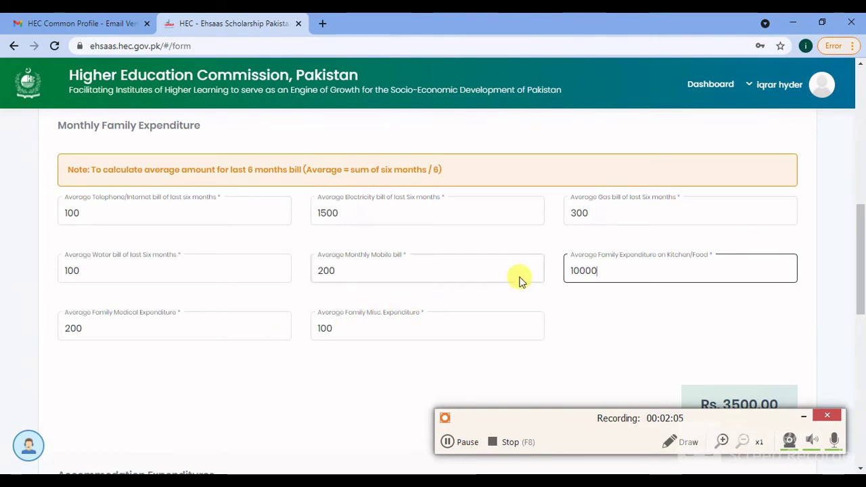
{"action": "left_click_drag", "start_coordinate": [859, 255], "coordinate": [863, 336]}
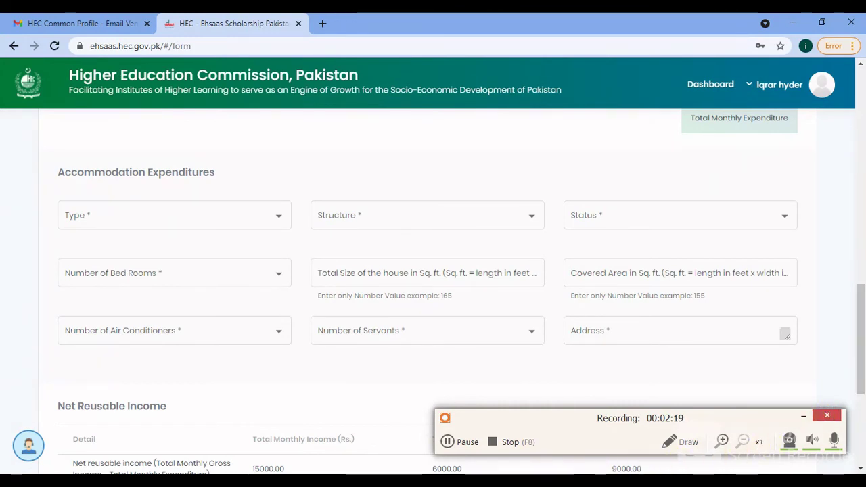
- Set accommodation to a family-owned Kutcha Town House, 1-2 bedrooms, 500 sq ft
{"action": "mouse_move", "coordinate": [481, 481]}
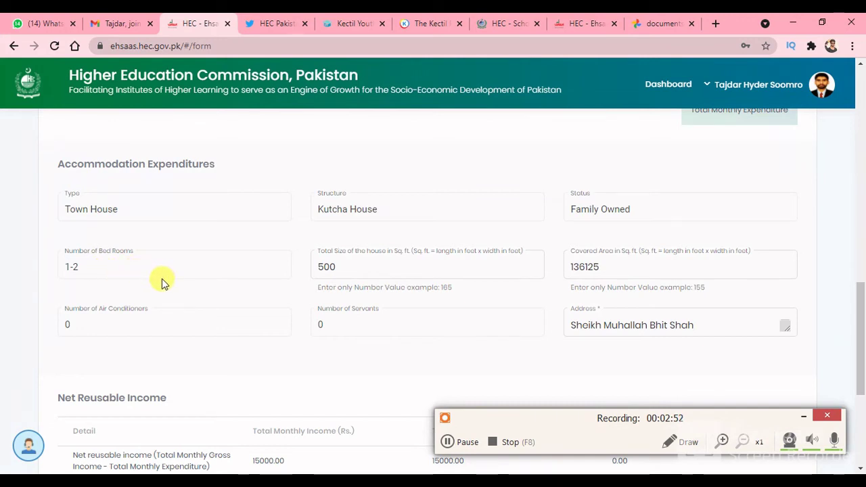
{"action": "left_click", "coordinate": [438, 269]}
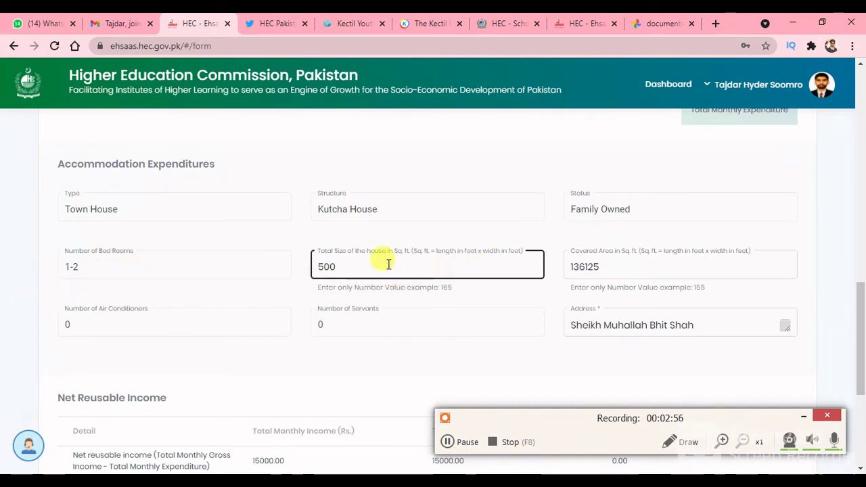
{"action": "left_click", "coordinate": [580, 262]}
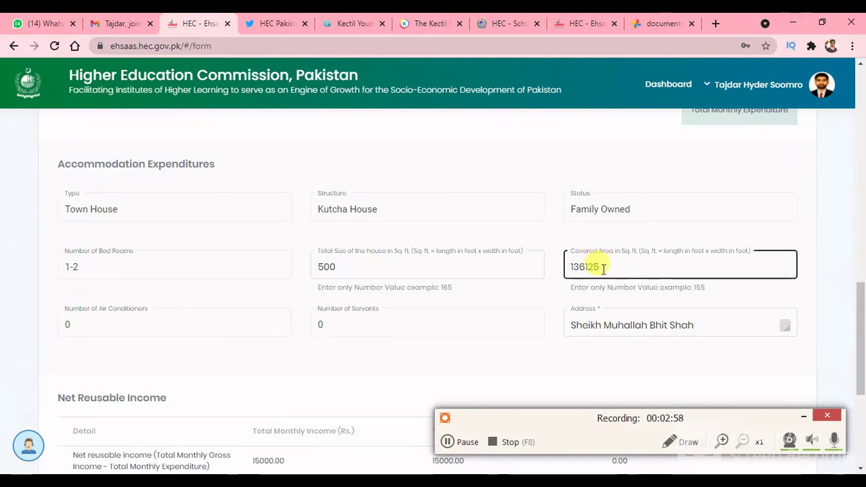
{"action": "left_click", "coordinate": [675, 289]}
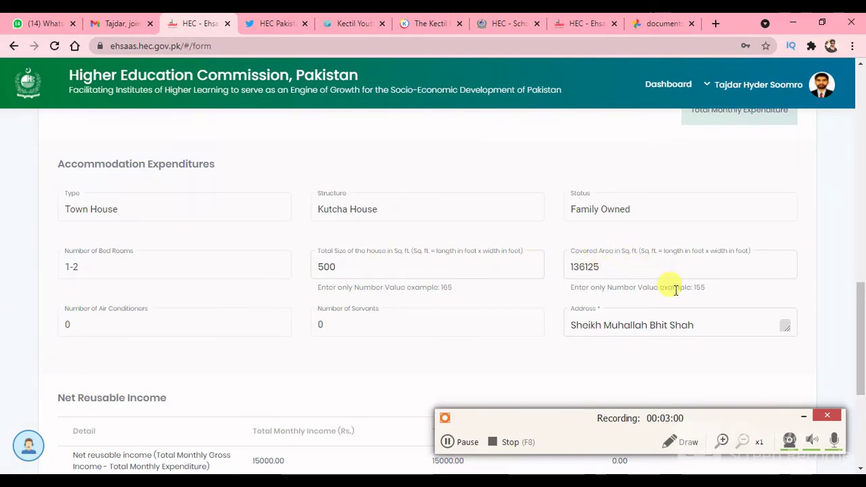
{"action": "left_click", "coordinate": [590, 257]}
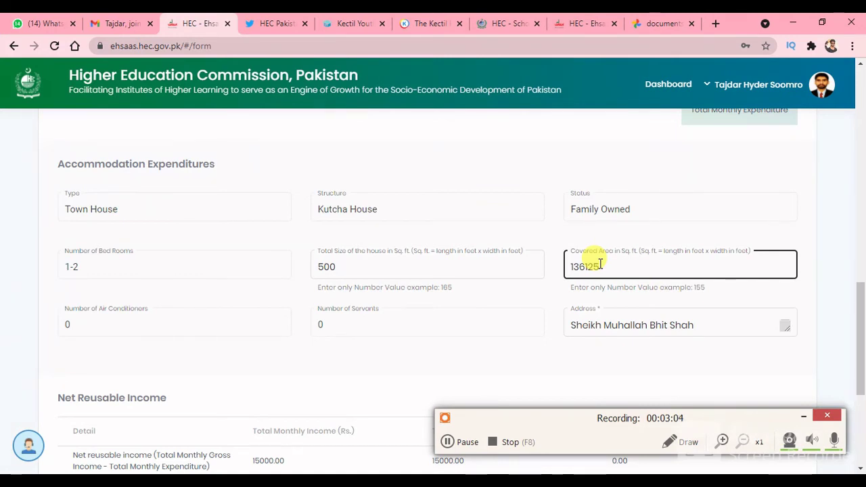
{"action": "left_click", "coordinate": [426, 265]}
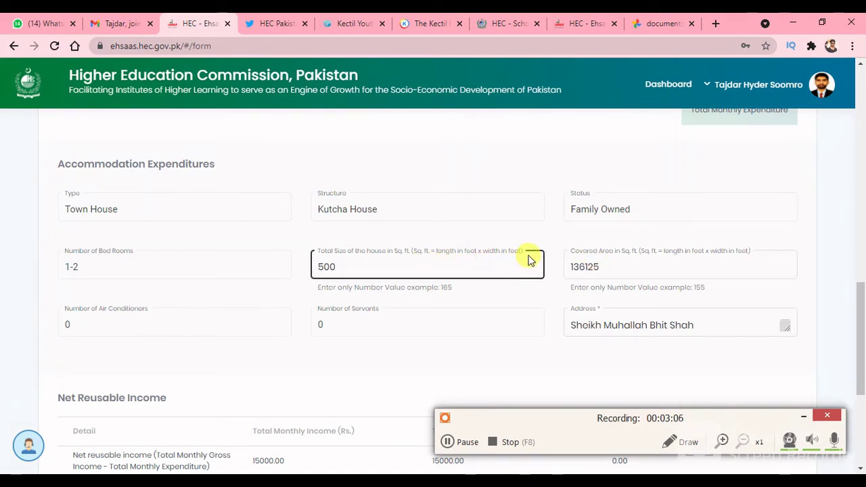
{"action": "left_click", "coordinate": [560, 262]}
{"action": "left_click", "coordinate": [629, 262]}
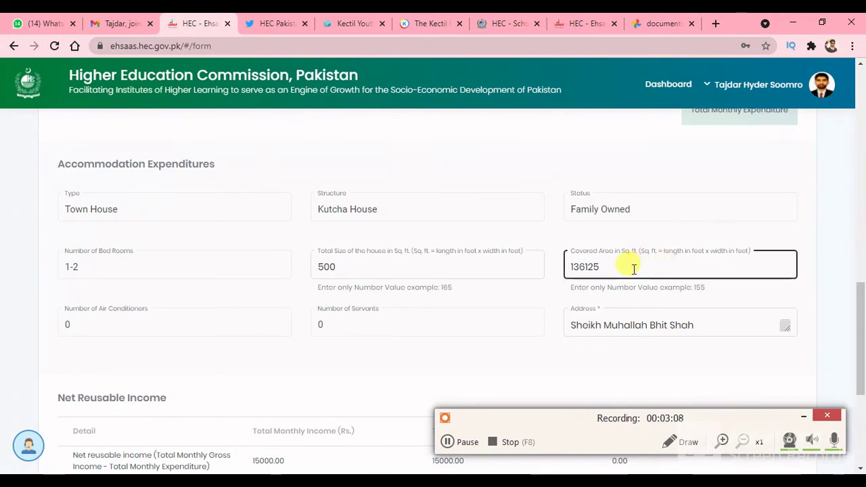
{"action": "left_click", "coordinate": [443, 340]}
{"action": "left_click", "coordinate": [602, 273]}
{"action": "left_click", "coordinate": [538, 273]}
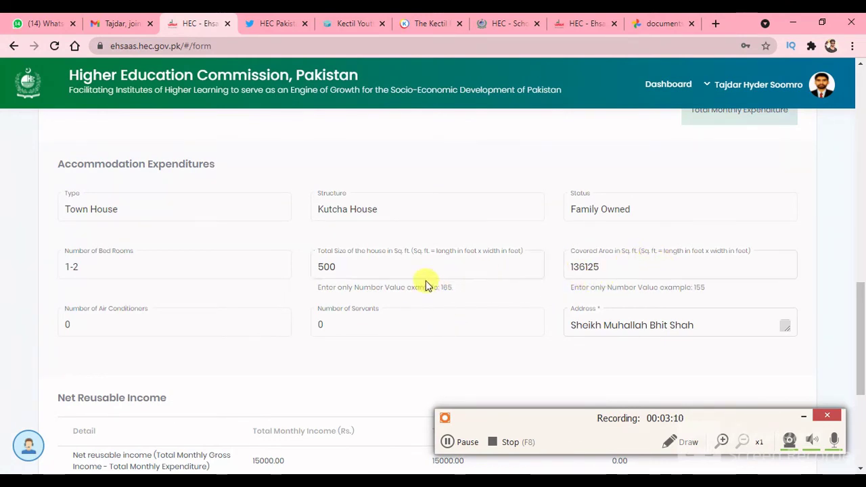
{"action": "left_click", "coordinate": [376, 269]}
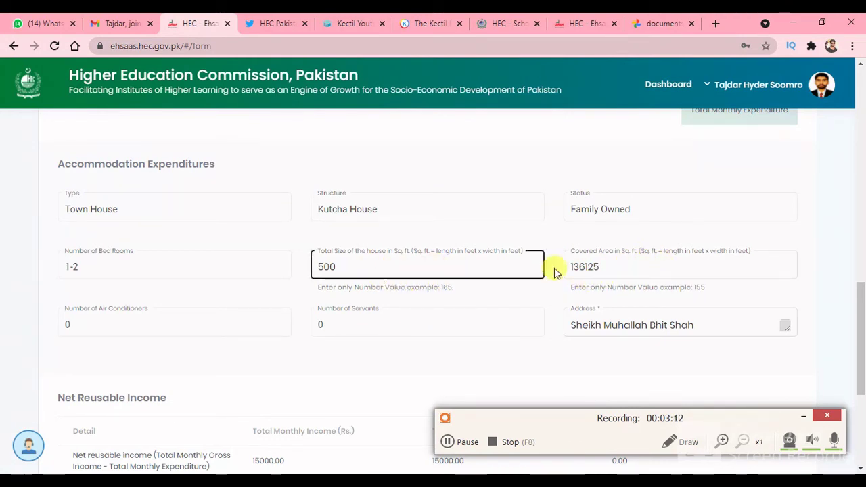
{"action": "left_click", "coordinate": [623, 263]}
{"action": "left_click", "coordinate": [518, 300]}
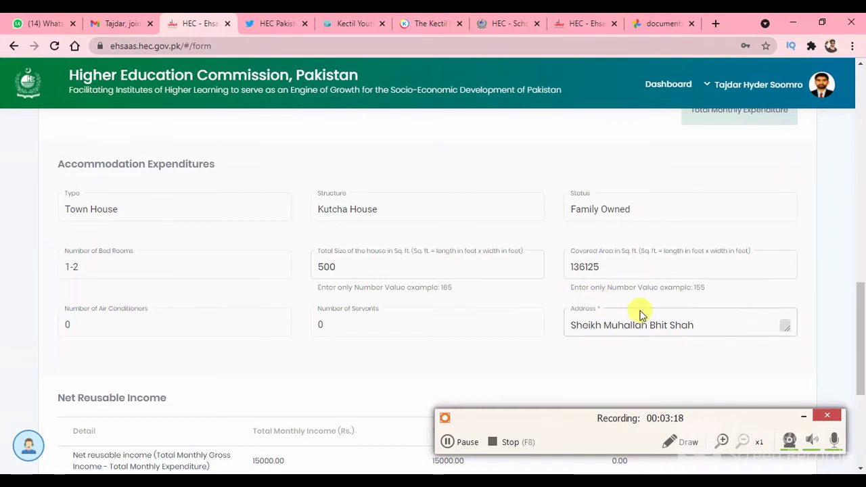
{"action": "mouse_move", "coordinate": [862, 315]}
{"action": "left_mouse_down"}
{"action": "mouse_move", "coordinate": [862, 368]}
{"action": "mouse_move", "coordinate": [862, 331]}
{"action": "left_mouse_up"}
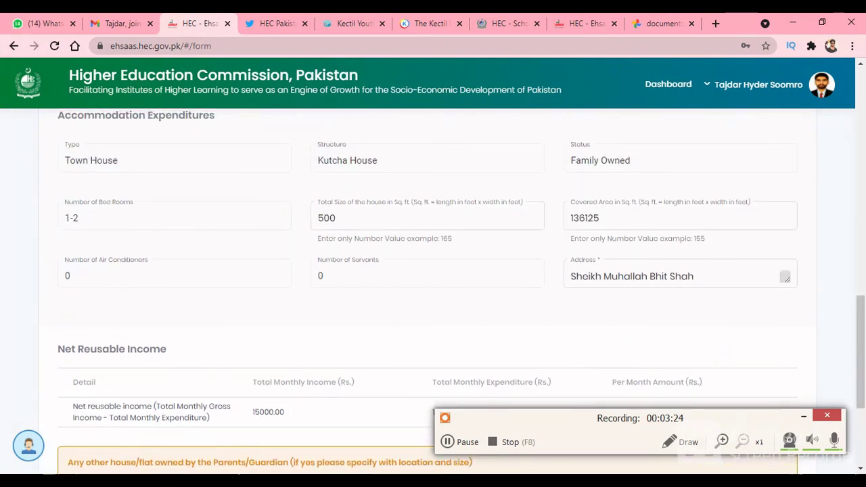
{"action": "mouse_move", "coordinate": [481, 481]}
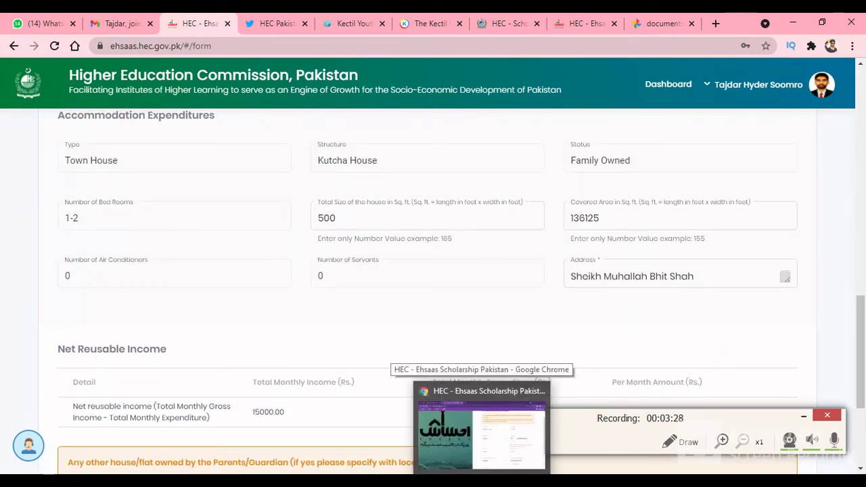
- In the other browser window, change the kitchen/food expenditure from 1000 to 10000
{"action": "left_click", "coordinate": [482, 437]}
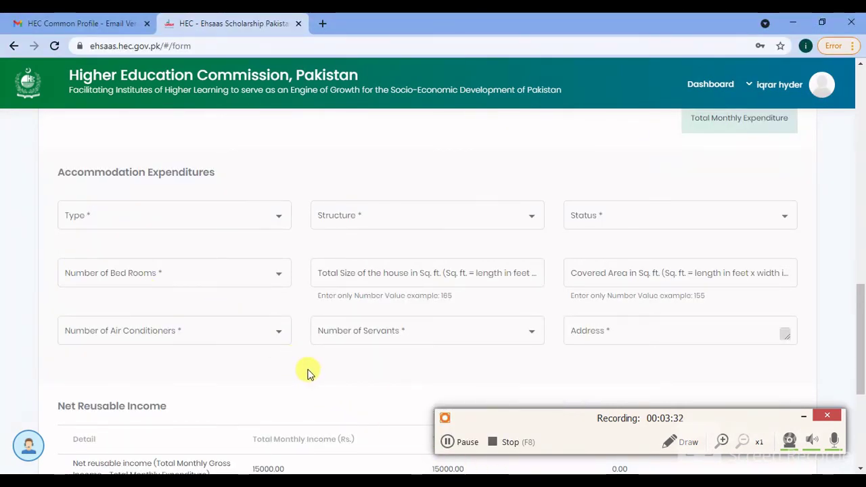
{"action": "left_click_drag", "start_coordinate": [861, 311], "coordinate": [861, 393]}
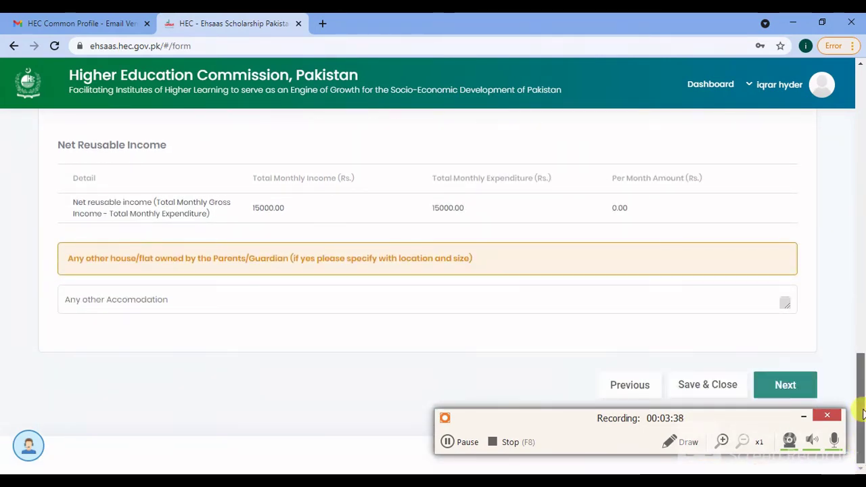
{"action": "left_click_drag", "start_coordinate": [862, 414], "coordinate": [856, 397]}
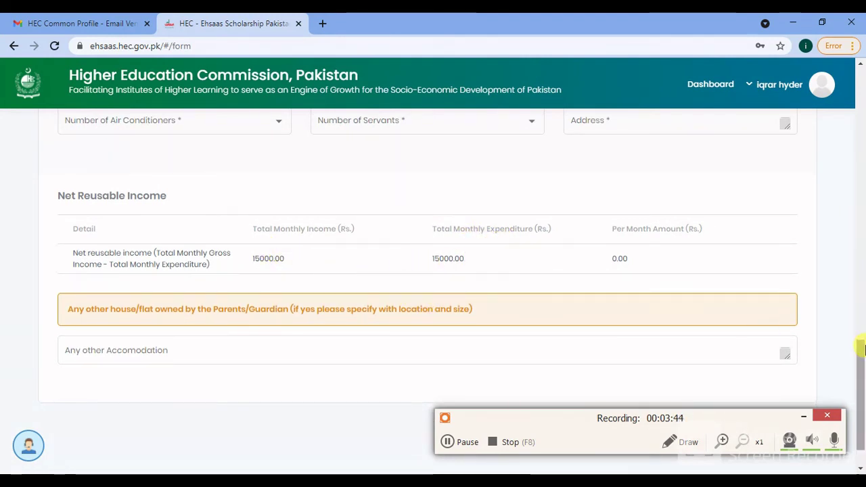
{"action": "left_click_drag", "start_coordinate": [858, 359], "coordinate": [851, 217]}
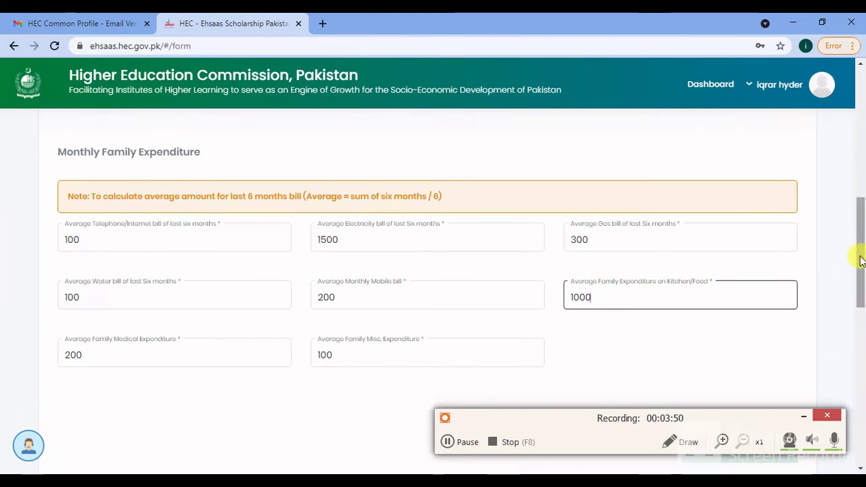
{"action": "left_click_drag", "start_coordinate": [858, 255], "coordinate": [864, 390]}
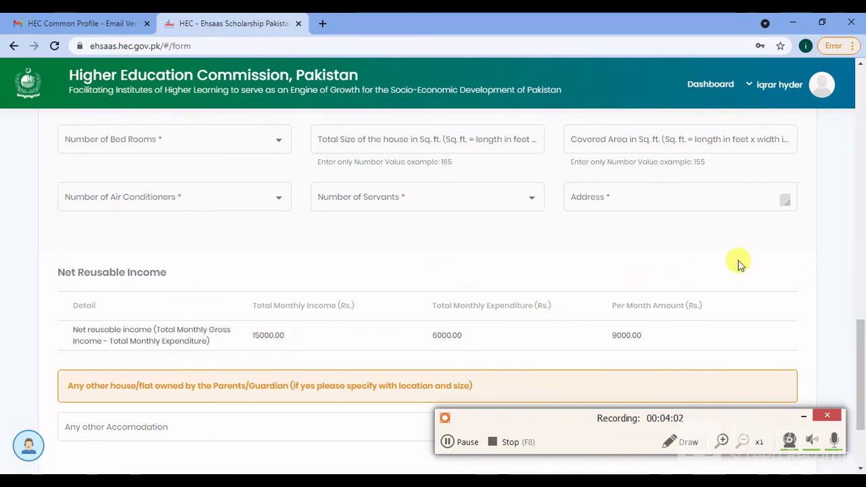
{"action": "left_click_drag", "start_coordinate": [863, 368], "coordinate": [860, 271]}
{"action": "left_click", "coordinate": [636, 214]}
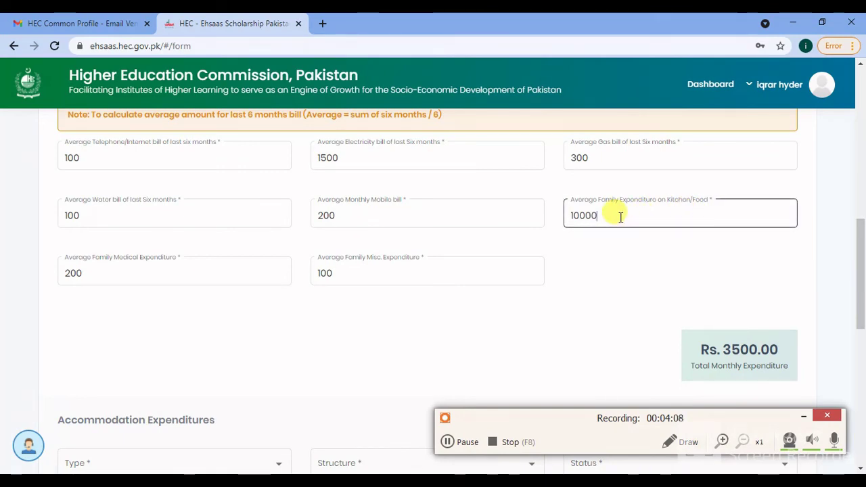
{"action": "type", "text": "0"}
{"action": "left_click_drag", "start_coordinate": [862, 251], "coordinate": [862, 360]}
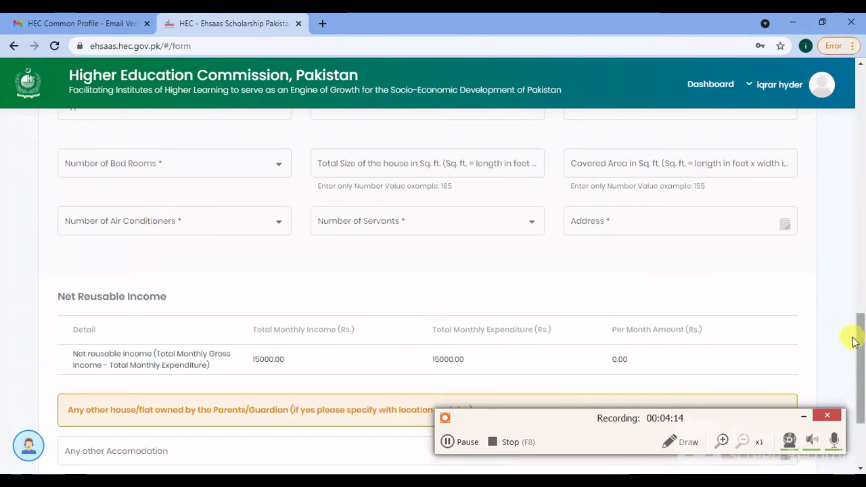
{"action": "left_click_drag", "start_coordinate": [861, 346], "coordinate": [861, 391]}
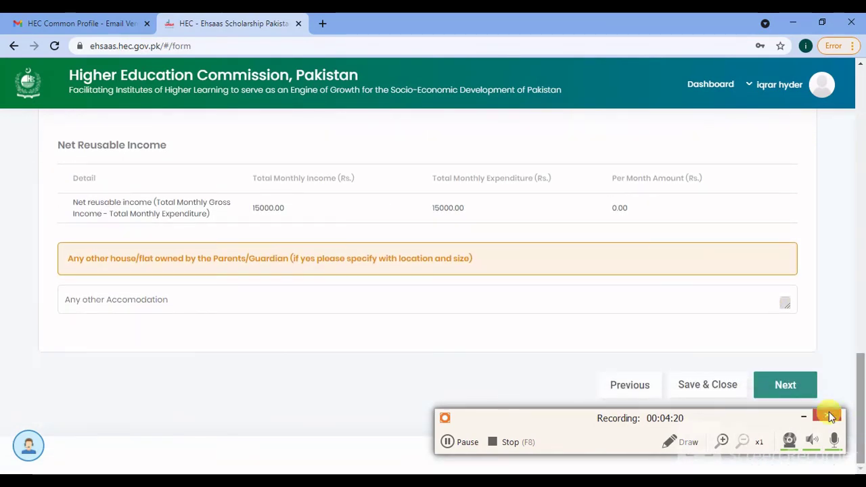
- Attempt Save & Close, dismiss the required-fields error, and return to the completed window
{"action": "left_click", "coordinate": [720, 385]}
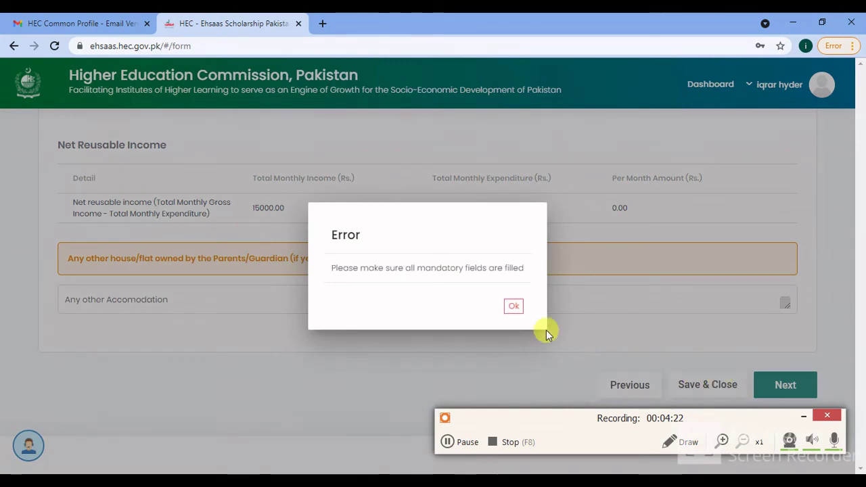
{"action": "left_click", "coordinate": [515, 307]}
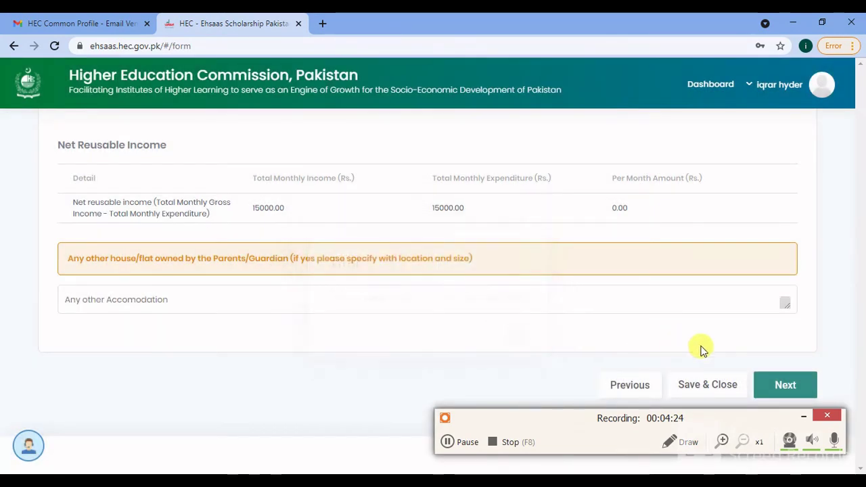
{"action": "left_click_drag", "start_coordinate": [860, 394], "coordinate": [852, 329]}
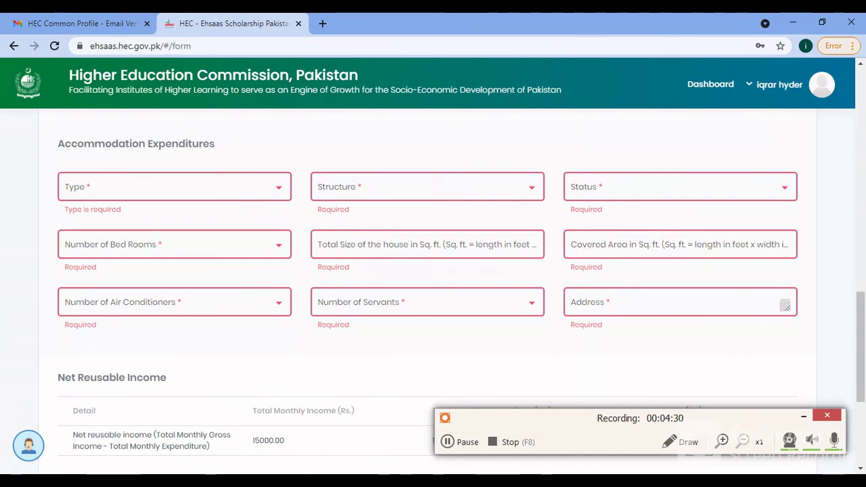
{"action": "mouse_move", "coordinate": [389, 482]}
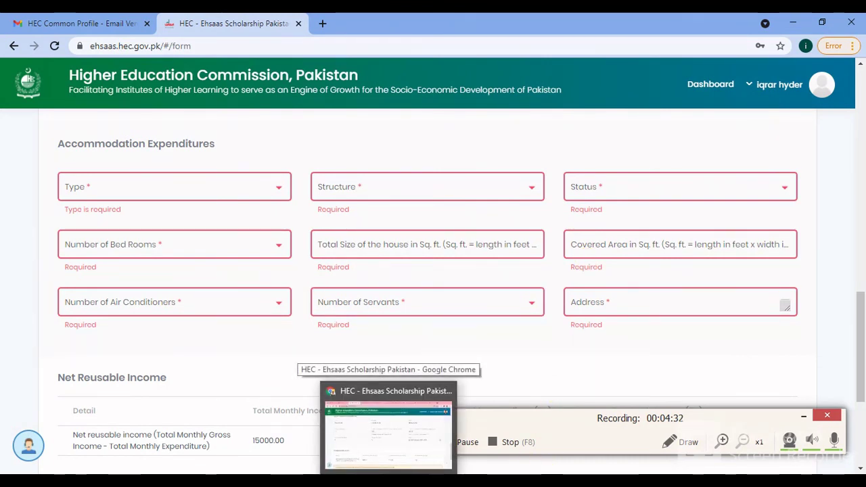
{"action": "left_click", "coordinate": [388, 426]}
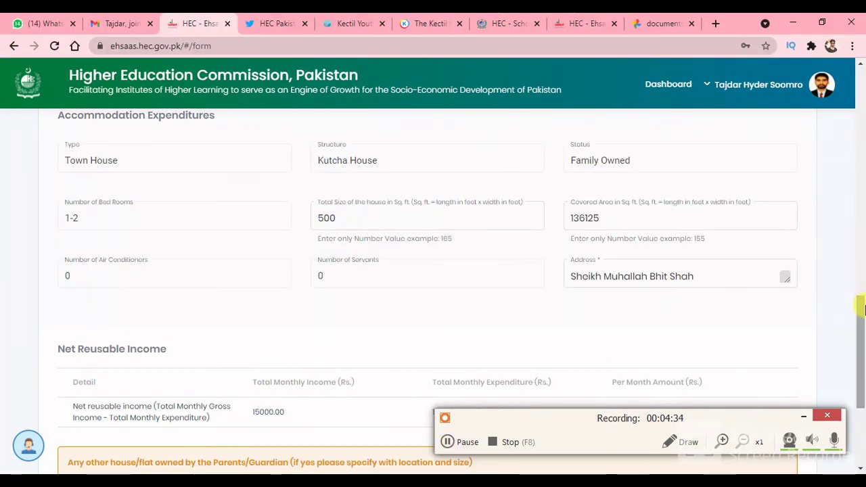
- Advance to Asset Details, confirming no transport, no cattle and Rs. 0.00 total assets
{"action": "left_click_drag", "start_coordinate": [862, 308], "coordinate": [858, 384]}
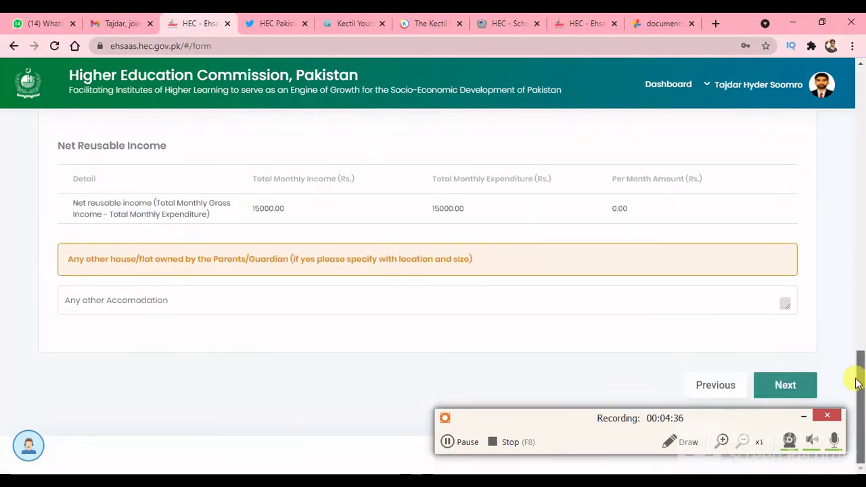
{"action": "left_click", "coordinate": [783, 385]}
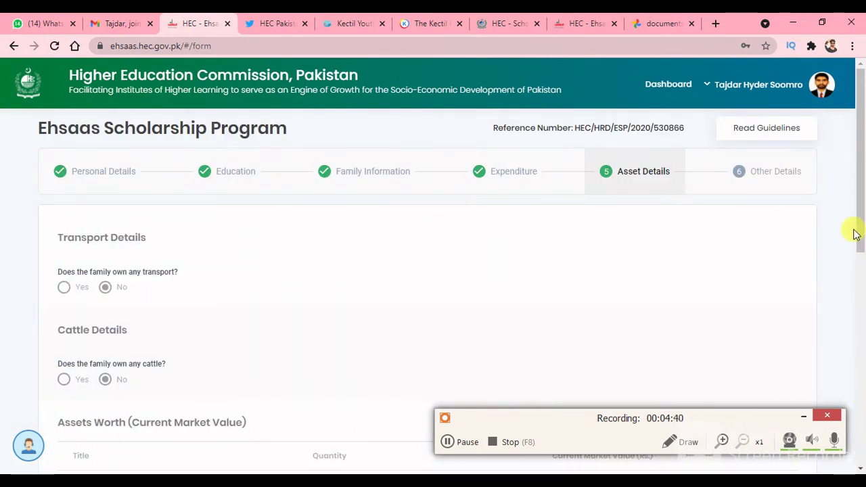
{"action": "scroll", "coordinate": [859, 196], "scroll_direction": "down", "scroll_amount": 1}
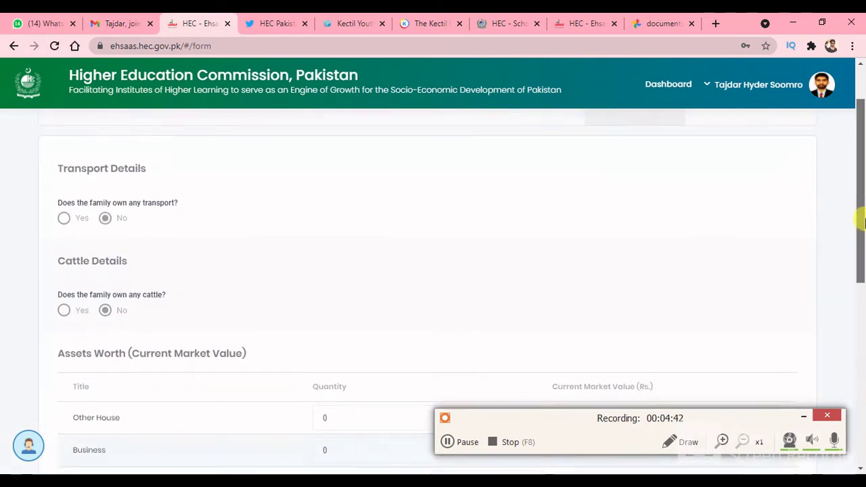
{"action": "left_click_drag", "start_coordinate": [865, 224], "coordinate": [863, 404]}
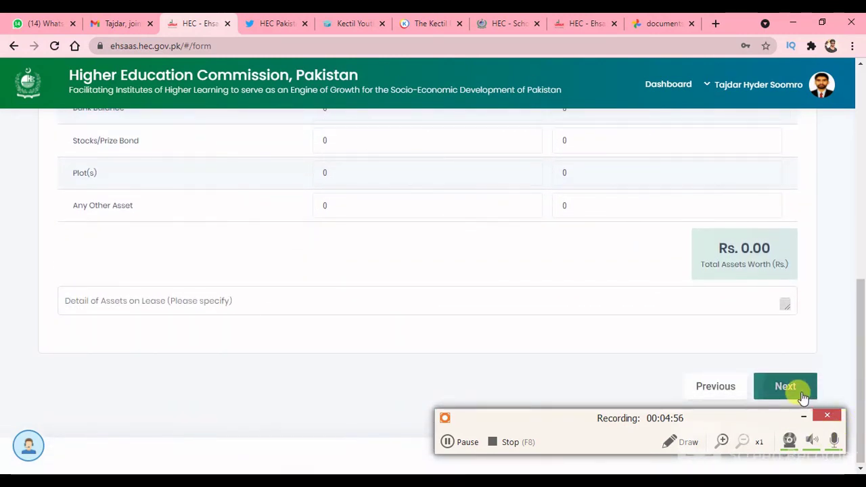
- Open Other Details and review the admission, scholarship and statement of purpose answers
{"action": "left_click", "coordinate": [796, 395]}
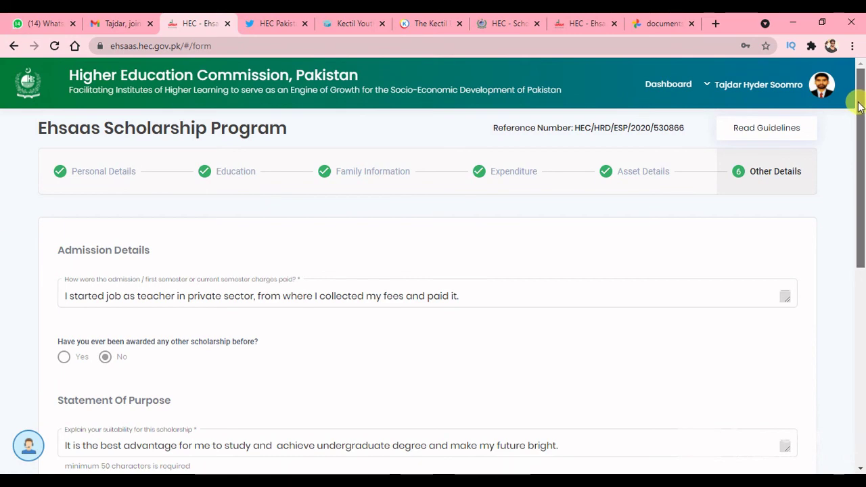
{"action": "left_click_drag", "start_coordinate": [859, 107], "coordinate": [862, 143]}
{"action": "left_click_drag", "start_coordinate": [863, 154], "coordinate": [863, 151]}
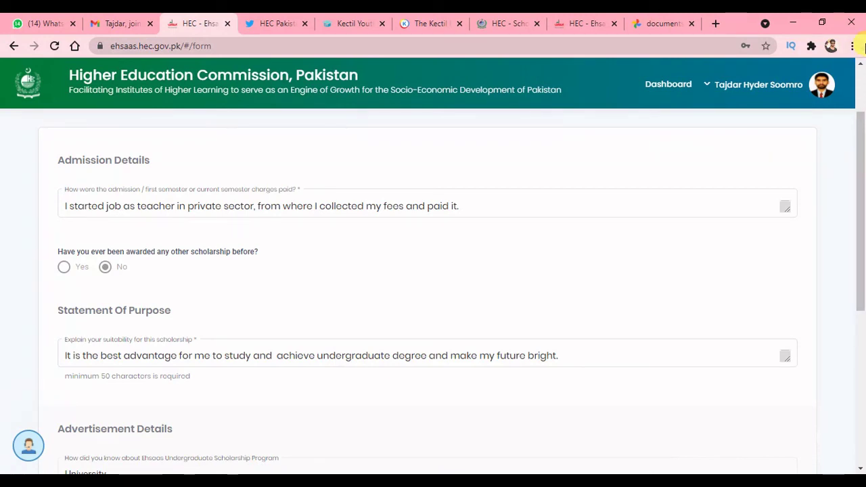
{"action": "left_click_drag", "start_coordinate": [863, 165], "coordinate": [863, 231]}
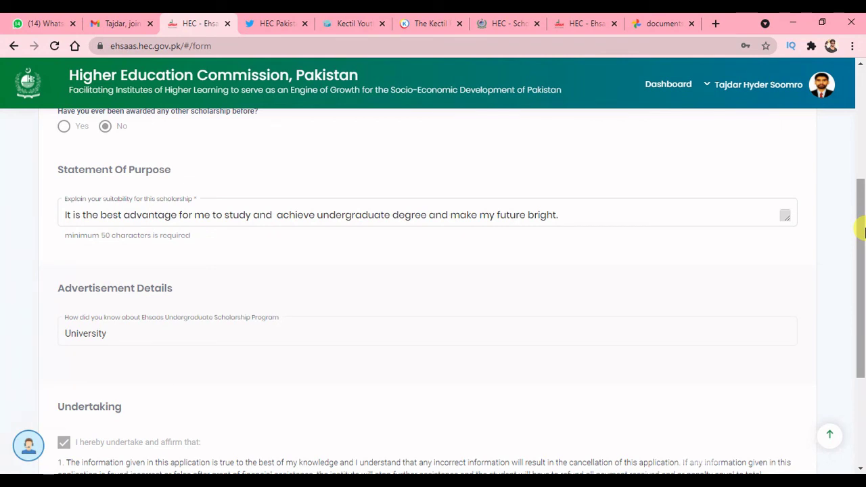
- Review the affirmed Undertaking at the bottom and close the finished application
{"action": "left_click_drag", "start_coordinate": [862, 245], "coordinate": [863, 263]}
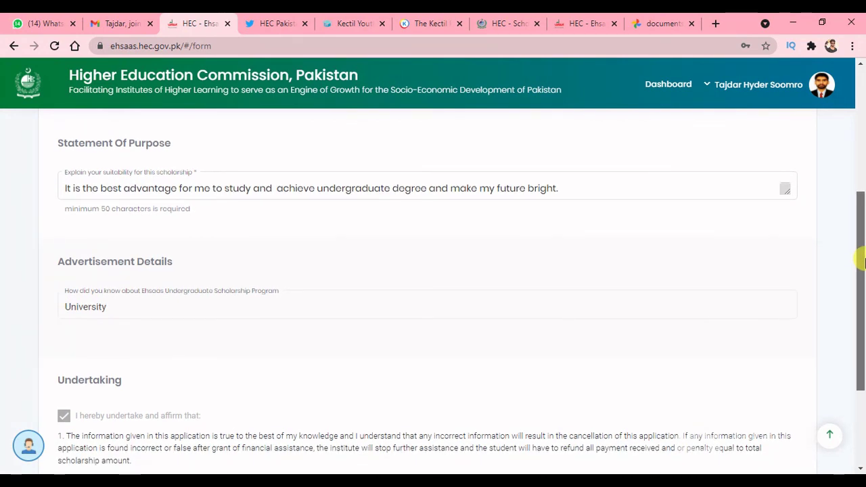
{"action": "left_click_drag", "start_coordinate": [862, 263], "coordinate": [862, 312]}
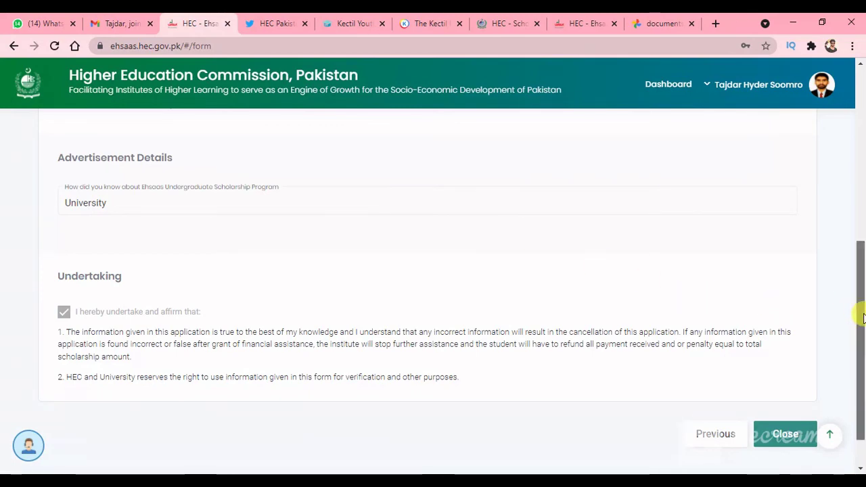
{"action": "left_click_drag", "start_coordinate": [863, 315], "coordinate": [858, 342]}
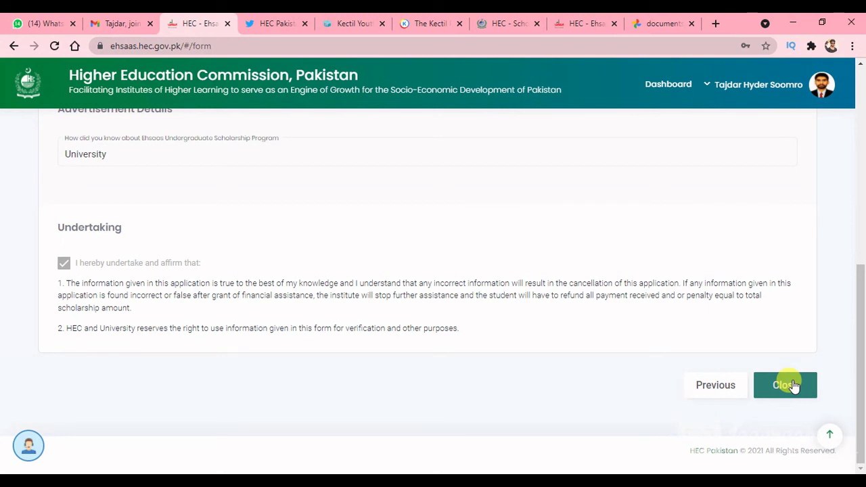
{"action": "left_click", "coordinate": [788, 385]}
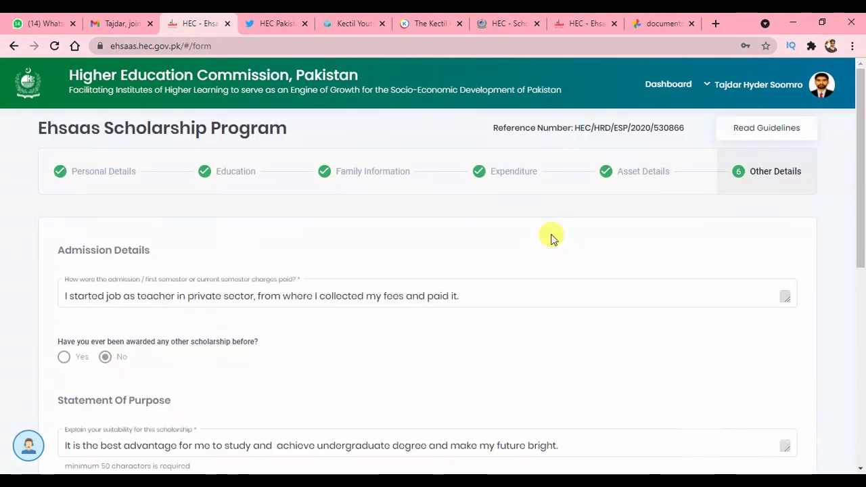